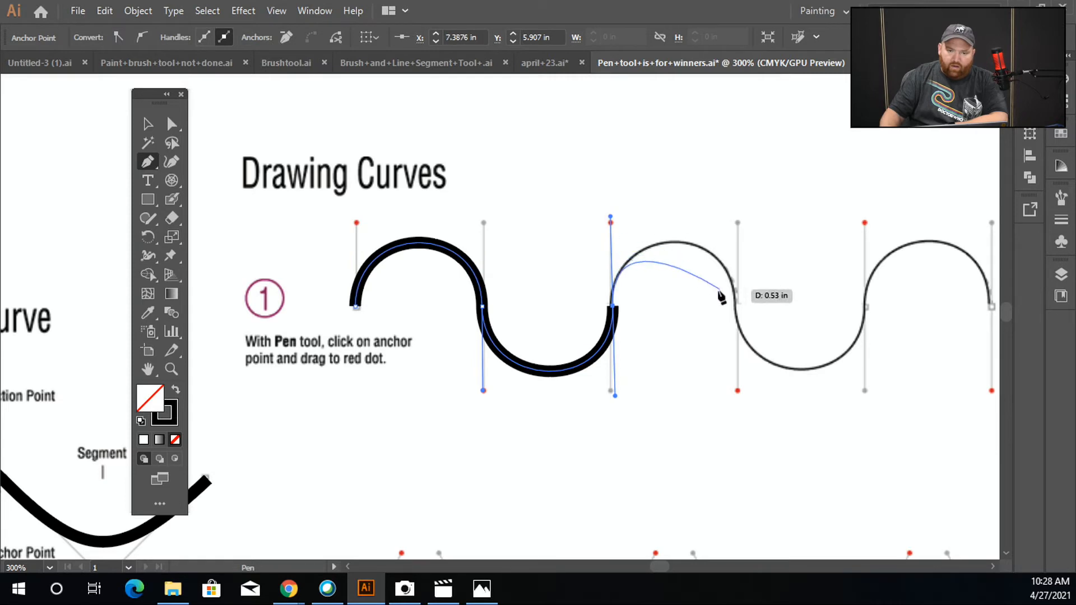
# Finish tracing the first Drawing Curves wave by dragging its last anchor to the red dot, then switch to the Selection tool
pyautogui.moveTo(736, 295); pyautogui.dragTo(738, 390)
pyautogui.click(143, 129)
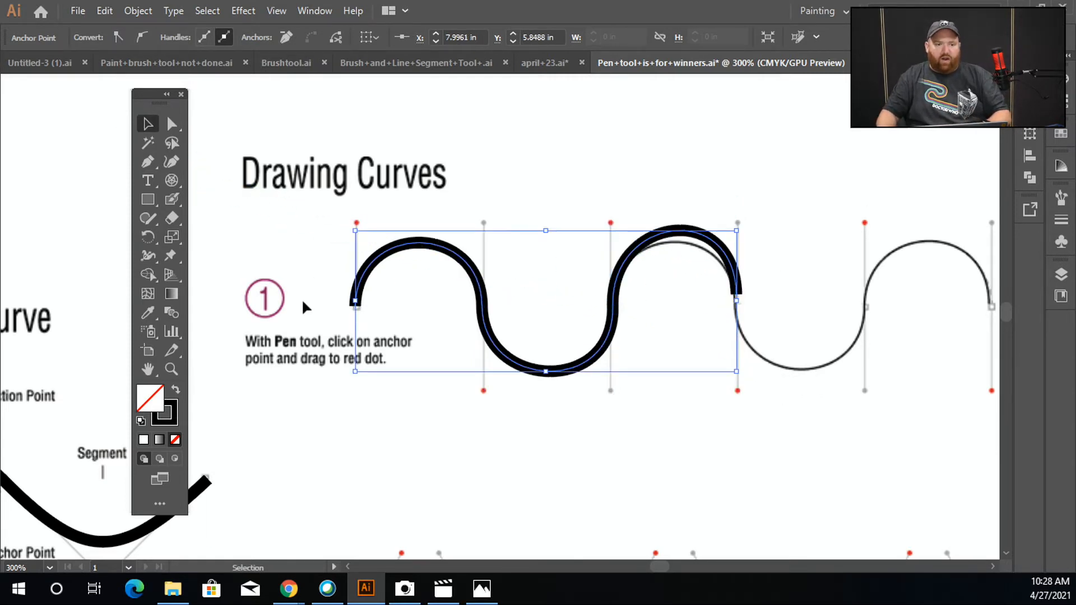
# Trace the egg in the Closing on a Curve exercise with the Pen tool, closing the path at its first anchor, then deselect
pyautogui.scroll(-2, 654, 319)
pyautogui.scroll(-1, 619, 399)
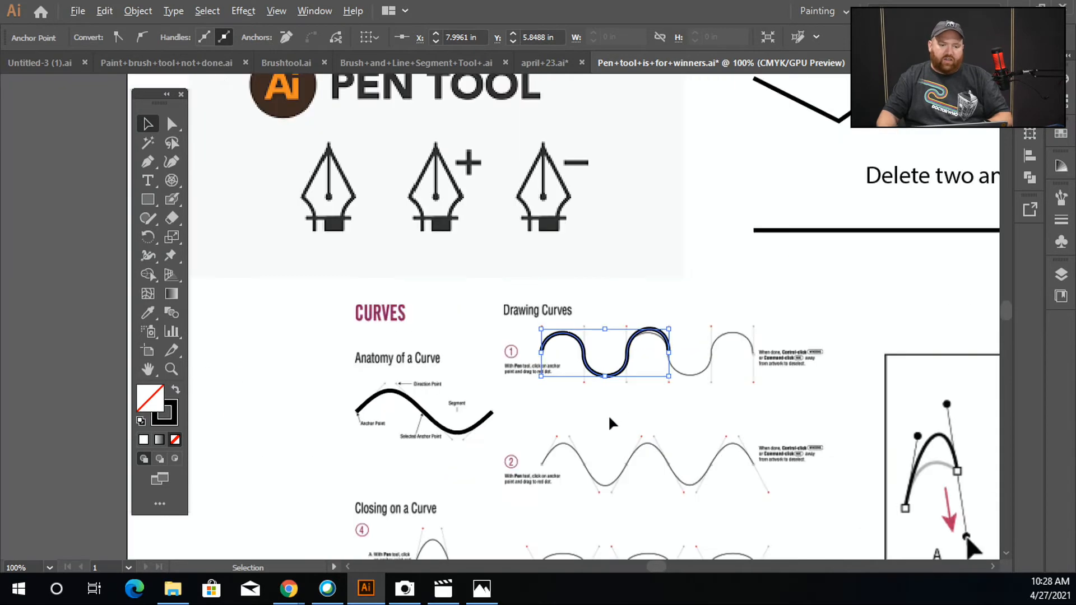
pyautogui.scroll(-4, 507, 428)
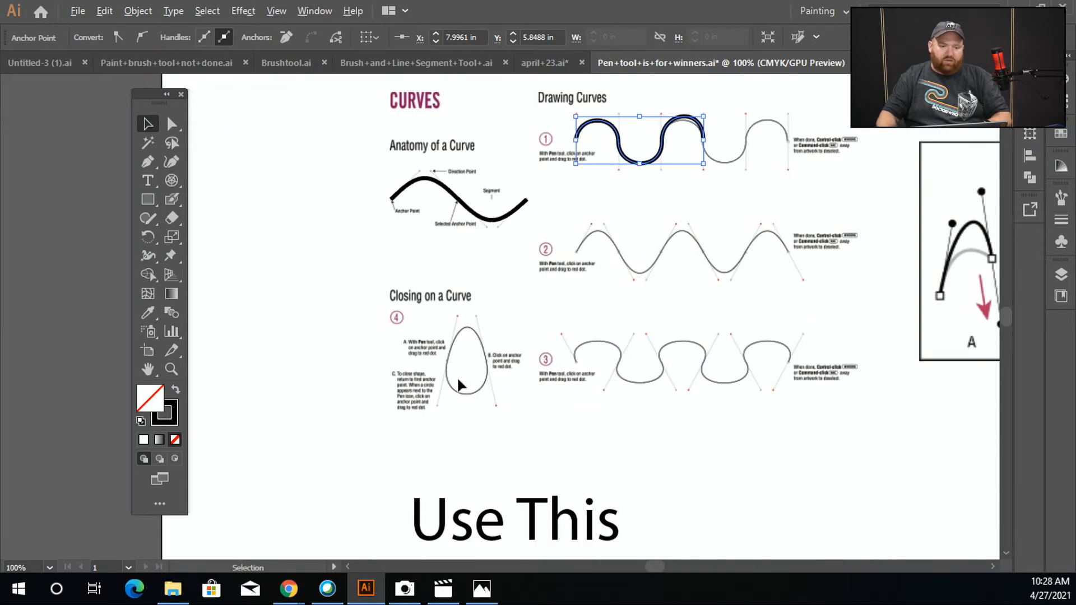
pyautogui.scroll(4, 456, 358)
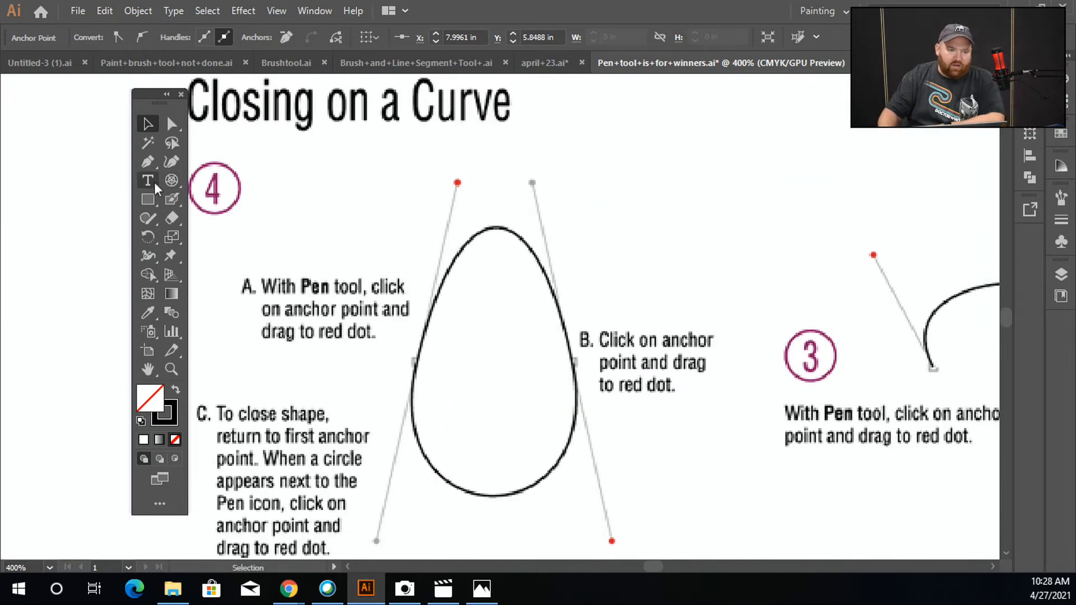
pyautogui.press('p')
pyautogui.moveTo(584, 401); pyautogui.dragTo(613, 542)
pyautogui.moveTo(415, 361)
pyautogui.mouseDown()
pyautogui.moveTo(429, 262)
pyautogui.moveTo(458, 182)
pyautogui.mouseUp()
pyautogui.moveTo(578, 363); pyautogui.dragTo(614, 529)
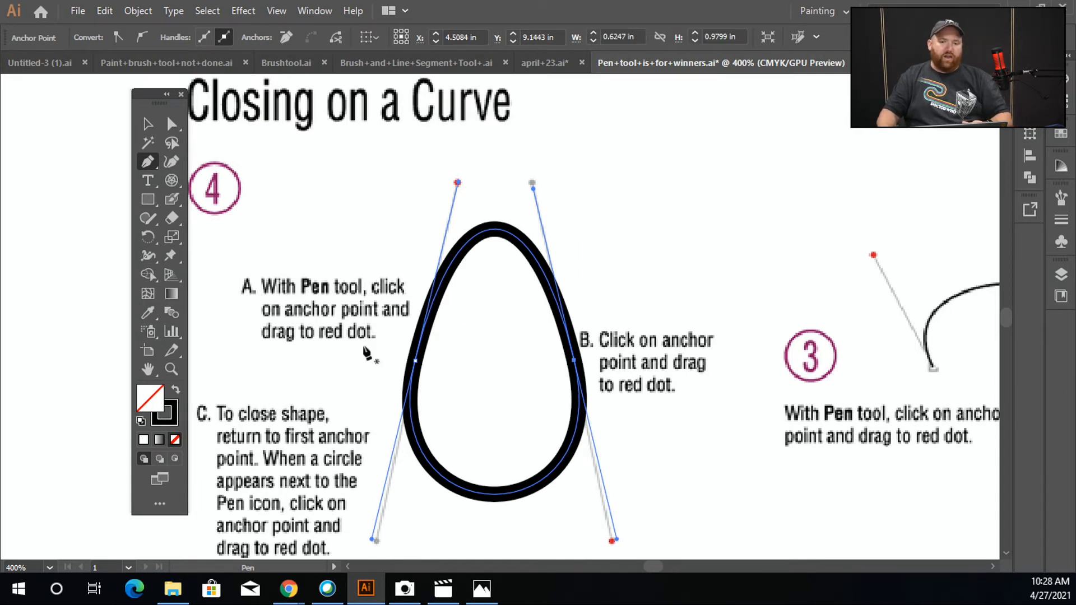
pyautogui.click(150, 125)
pyautogui.click(691, 287)
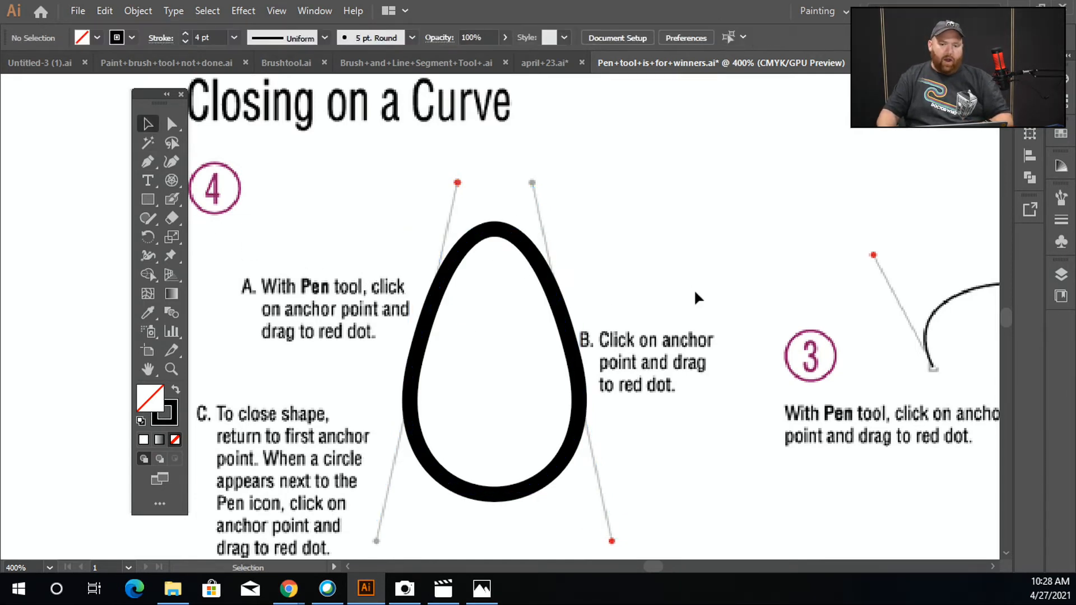
# Examine the A, B, C diagram showing how to redirect a curve's direction handle
pyautogui.scroll(-3, 702, 306)
pyautogui.press('space')
pyautogui.moveTo(777, 348); pyautogui.dragTo(358, 425)
pyautogui.moveTo(636, 346); pyautogui.dragTo(259, 415)
pyautogui.moveTo(565, 353); pyautogui.dragTo(348, 320)
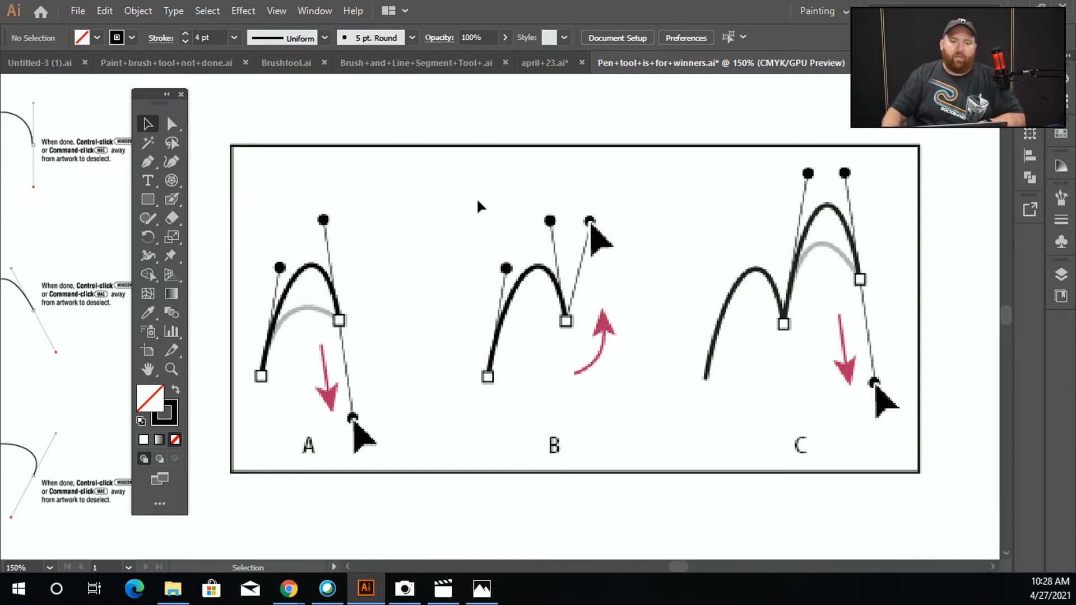
pyautogui.moveTo(498, 163); pyautogui.dragTo(463, 344)
pyautogui.moveTo(608, 405); pyautogui.dragTo(425, 265)
pyautogui.moveTo(633, 376); pyautogui.dragTo(607, 314)
pyautogui.moveTo(740, 322); pyautogui.dragTo(466, 362)
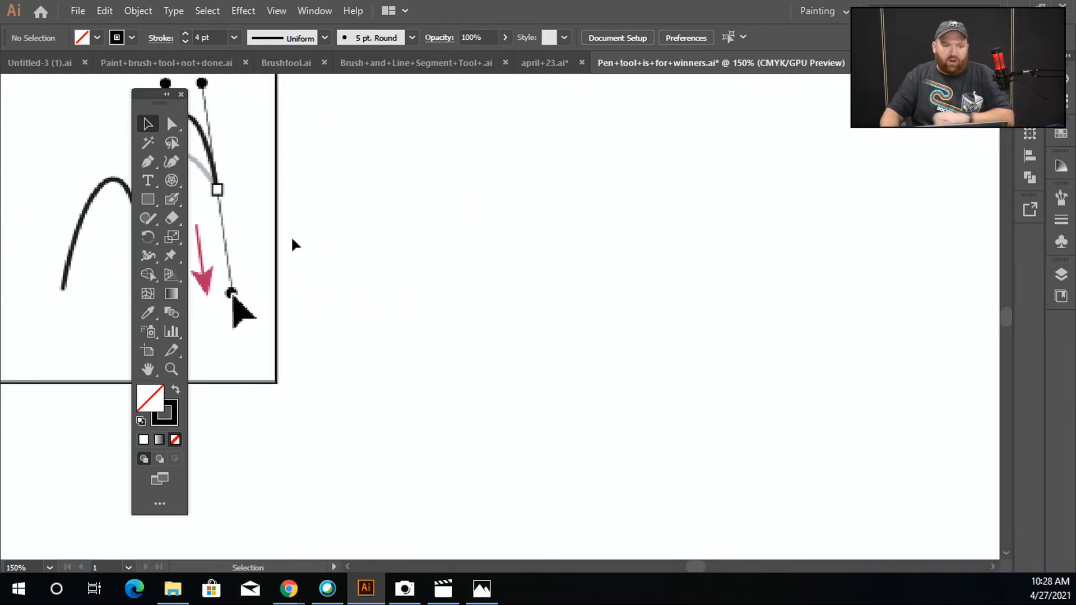
# Draw an arc with the Pen tool and experiment with redirecting the direction handle at its end anchor
pyautogui.click(148, 164)
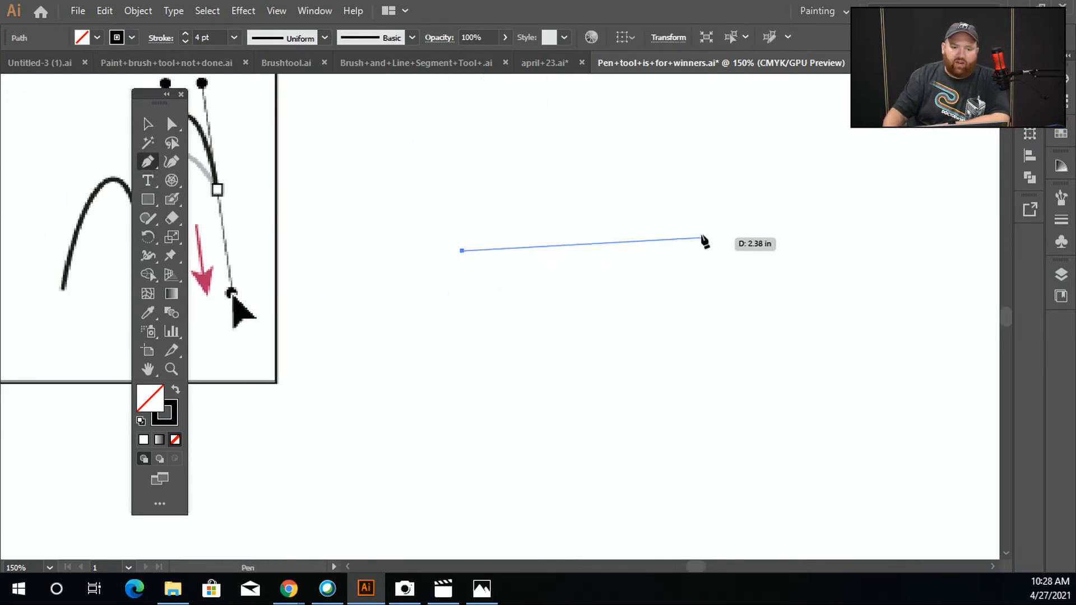
pyautogui.moveTo(696, 226)
pyautogui.mouseDown()
pyautogui.moveTo(803, 273)
pyautogui.moveTo(812, 313)
pyautogui.mouseUp()
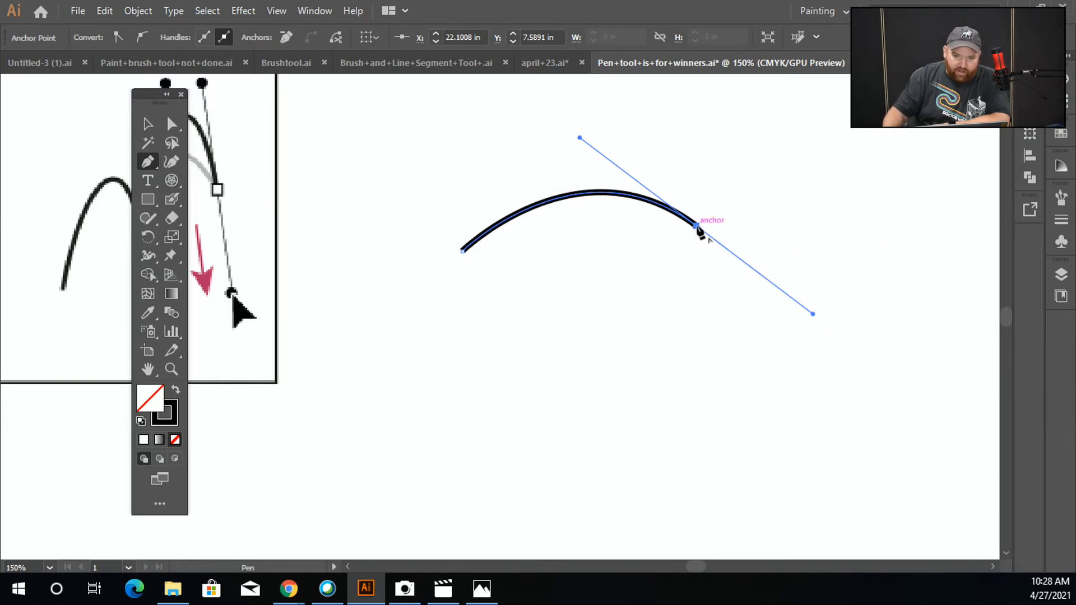
pyautogui.moveTo(698, 229); pyautogui.dragTo(728, 273)
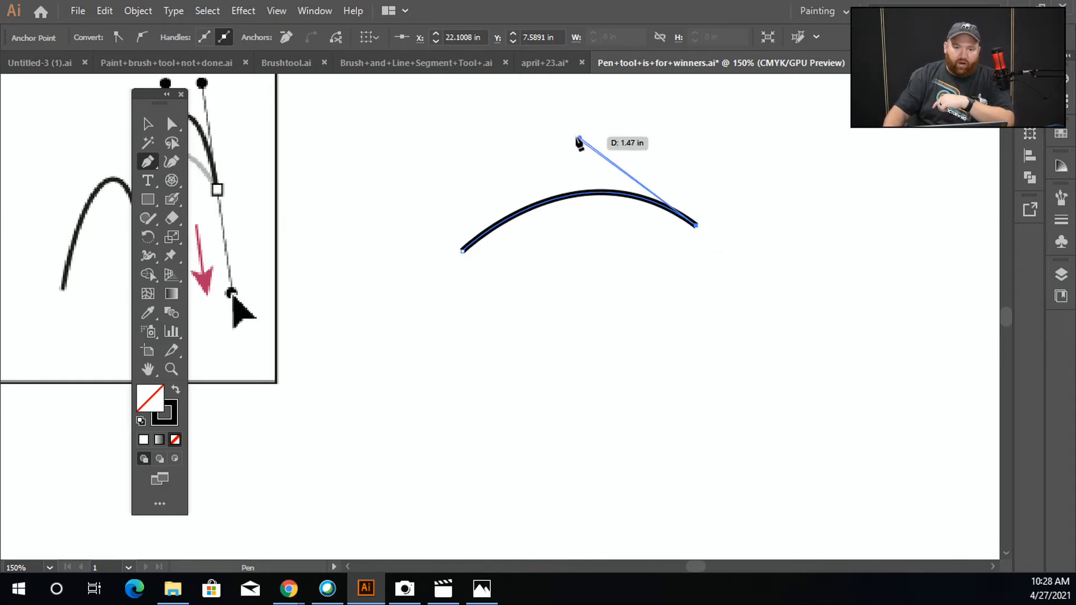
pyautogui.moveTo(582, 169); pyautogui.dragTo(773, 203)
pyautogui.press('ctrl')
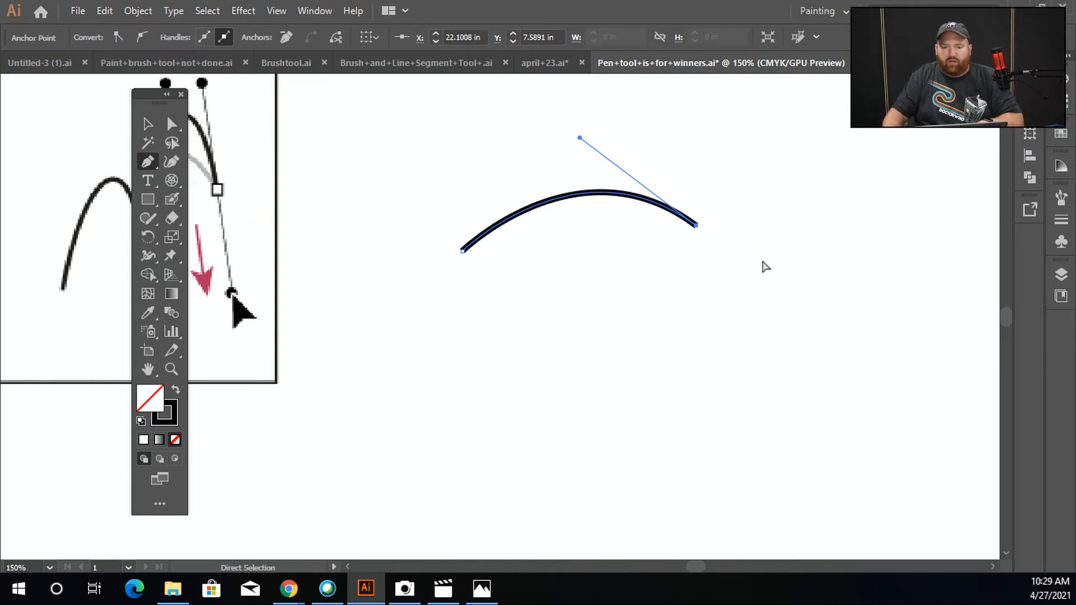
pyautogui.hotkey('ctrl', 'z')
pyautogui.moveTo(702, 219); pyautogui.dragTo(732, 136)
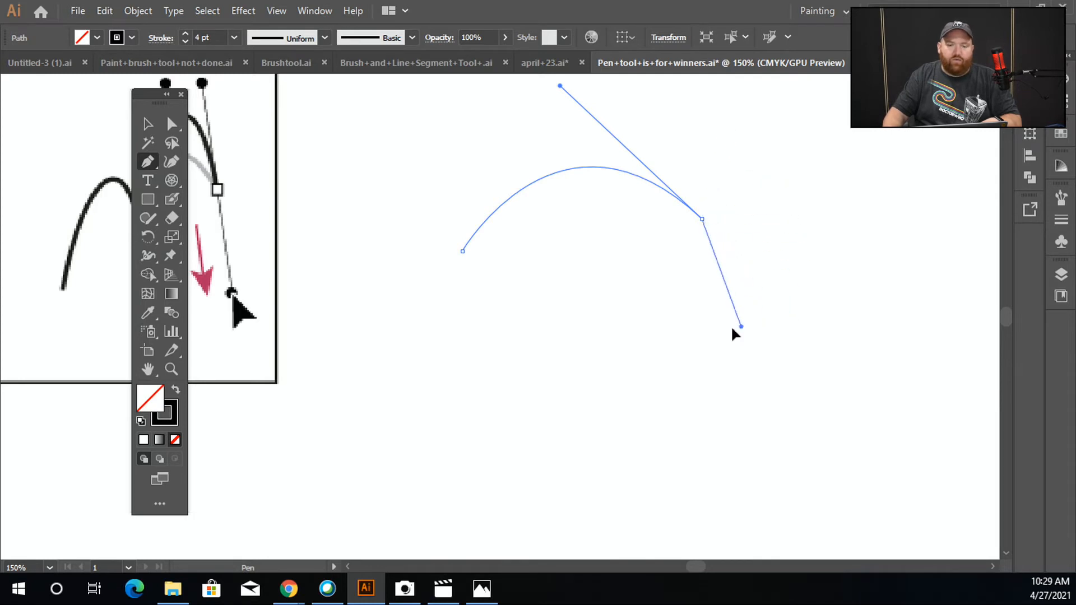
pyautogui.moveTo(774, 97); pyautogui.dragTo(816, 400)
pyautogui.moveTo(824, 547); pyautogui.dragTo(759, 231)
# Try again to break the arc's end handle upward, then undo those attempts
pyautogui.scroll(1, 827, 213)
pyautogui.scroll(-1, 789, 191)
pyautogui.press('space')
pyautogui.moveTo(767, 377); pyautogui.dragTo(729, 276)
pyautogui.hotkey('ctrl', 'z')
pyautogui.moveTo(598, 374); pyautogui.dragTo(706, 236)
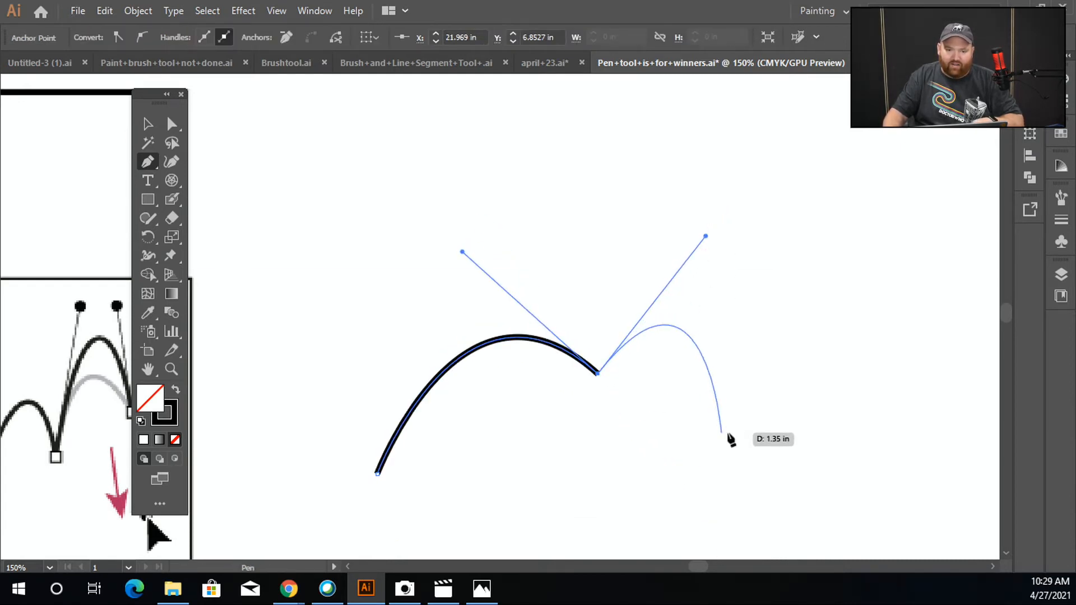
pyautogui.press('alt')
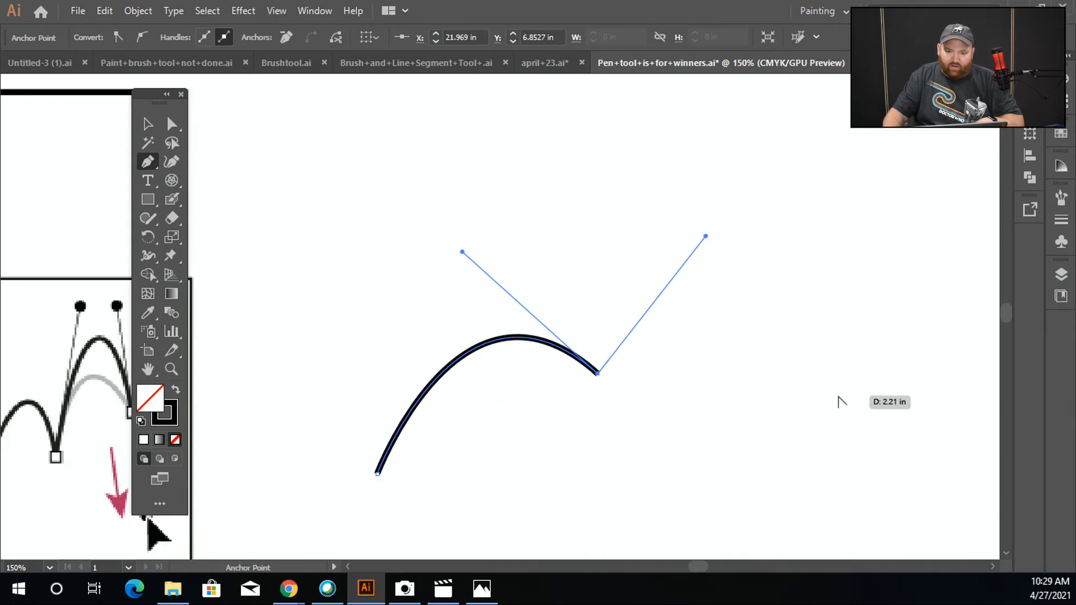
pyautogui.keyDown('ctrl'); pyautogui.click(837, 387); pyautogui.keyUp('ctrl')
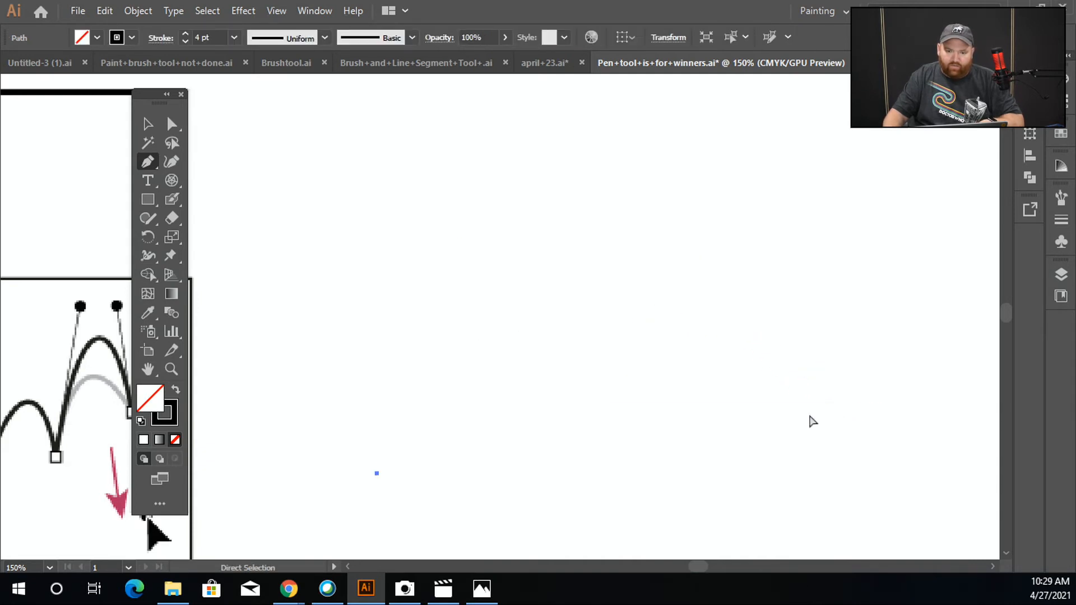
pyautogui.moveTo(552, 347); pyautogui.dragTo(695, 405)
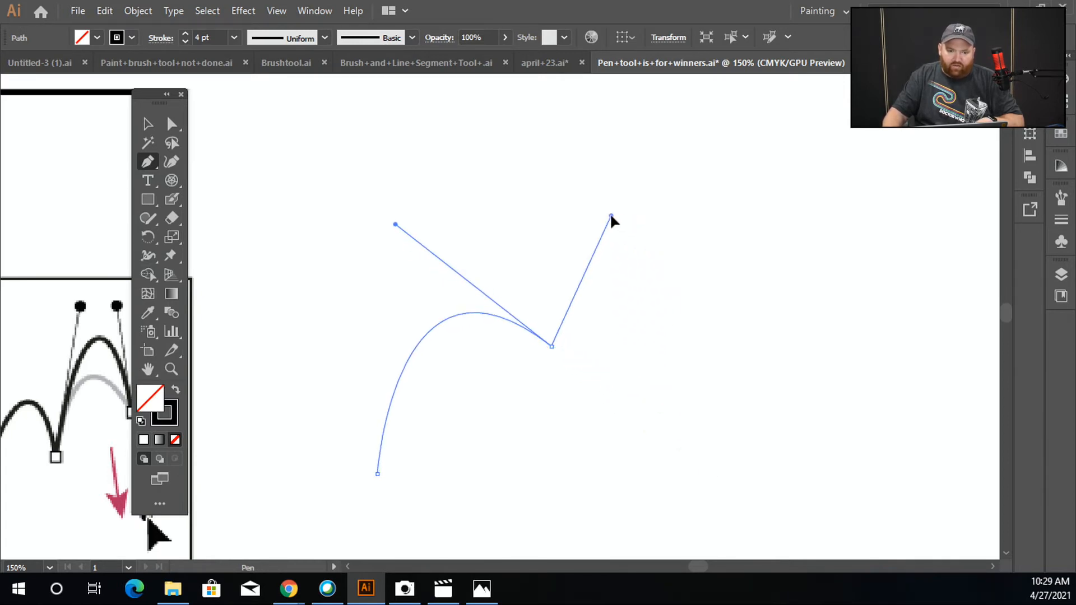
pyautogui.moveTo(611, 208); pyautogui.dragTo(611, 208)
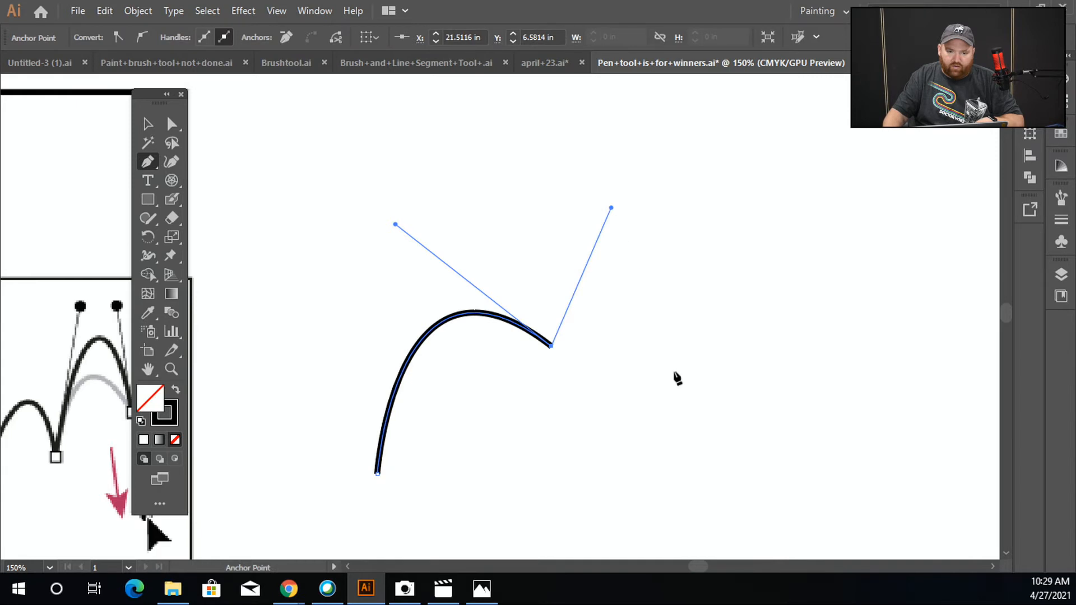
pyautogui.press('Escape')
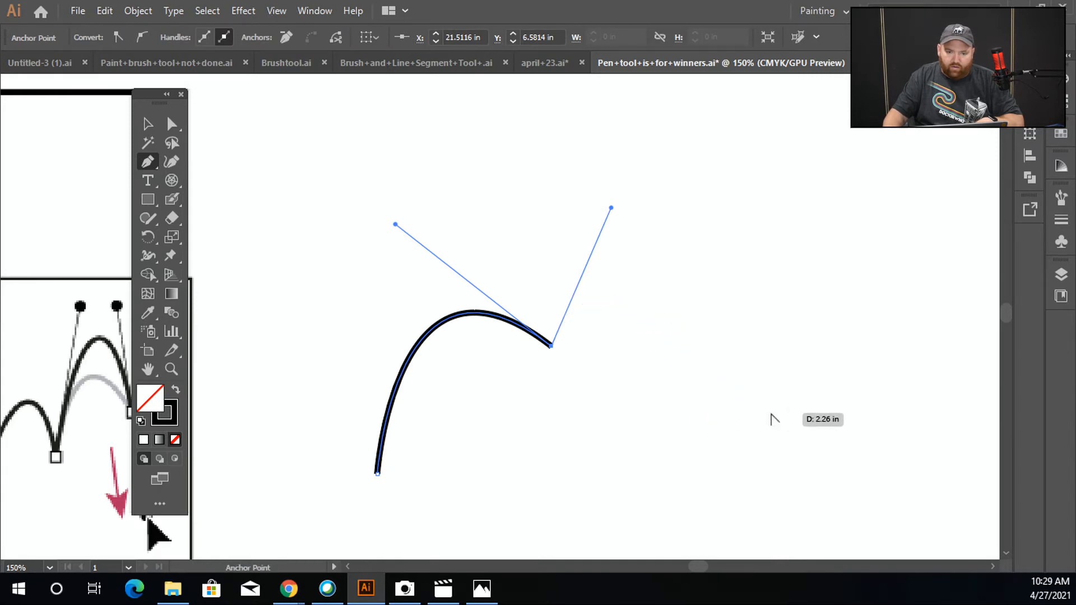
pyautogui.hotkey('ctrl', 'z')
pyautogui.hotkey('ctrl', 'z')
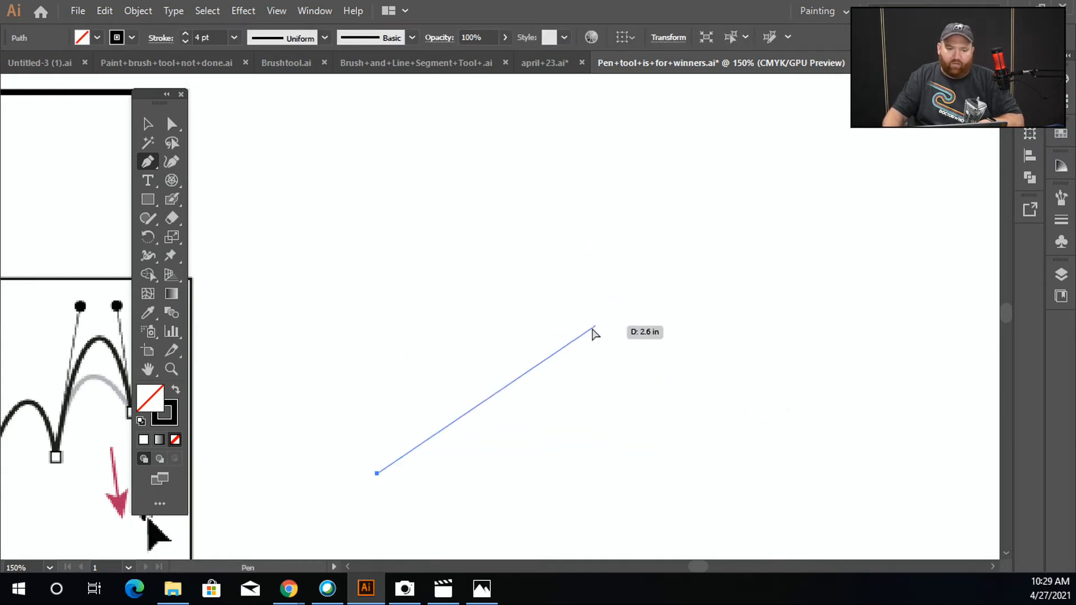
# Draw two arches with the Pen tool meeting at a cusp, breaking the direction handle at each new anchor
pyautogui.moveTo(444, 357)
pyautogui.mouseDown()
pyautogui.moveTo(531, 234)
pyautogui.moveTo(608, 269)
pyautogui.moveTo(732, 367)
pyautogui.moveTo(699, 257)
pyautogui.moveTo(687, 102)
pyautogui.mouseUp()
pyautogui.moveTo(772, 334); pyautogui.dragTo(805, 348)
pyautogui.moveTo(856, 201)
pyautogui.mouseDown()
pyautogui.moveTo(921, 224)
pyautogui.moveTo(829, 169)
pyautogui.moveTo(848, 255)
pyautogui.mouseUp()
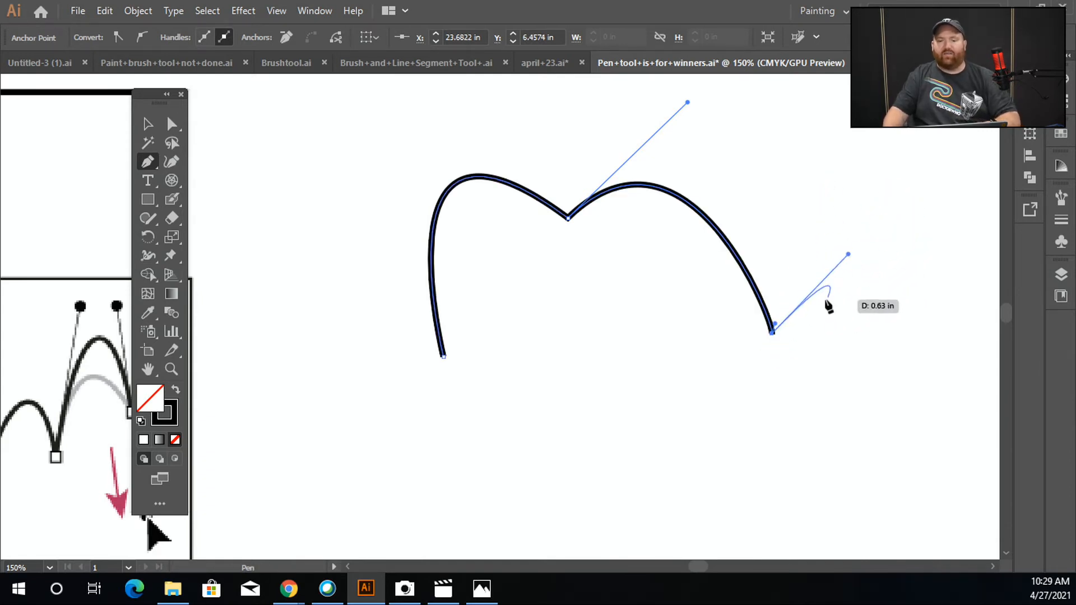
# Continue the path with two more arches joined at cusp points, then end the path and deselect it
pyautogui.moveTo(846, 351)
pyautogui.mouseDown()
pyautogui.moveTo(617, 320)
pyautogui.moveTo(538, 329)
pyautogui.mouseUp()
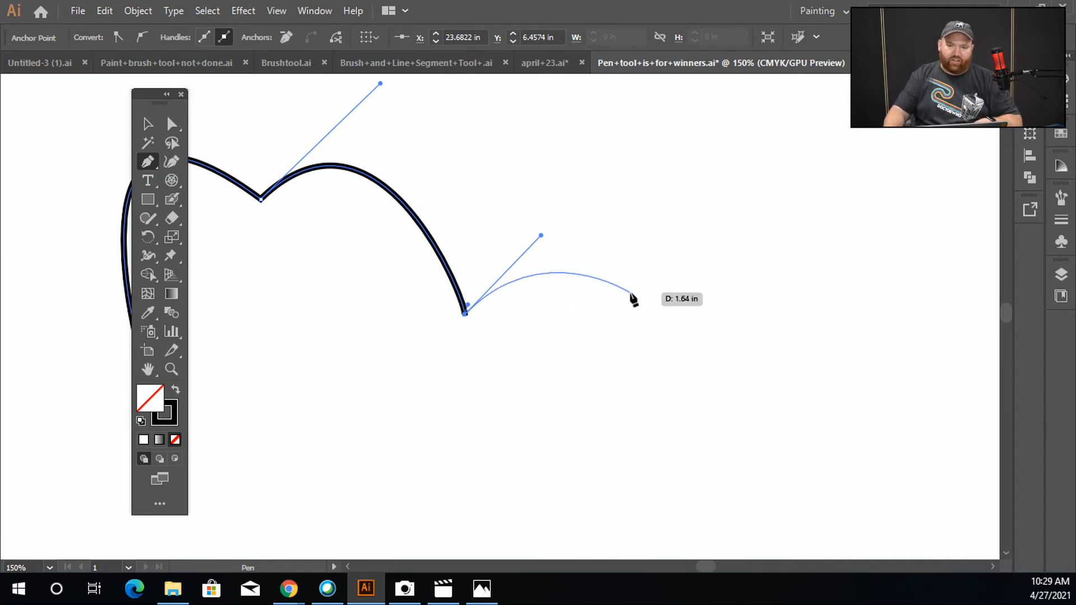
pyautogui.click(665, 299)
pyautogui.moveTo(665, 300); pyautogui.dragTo(756, 400)
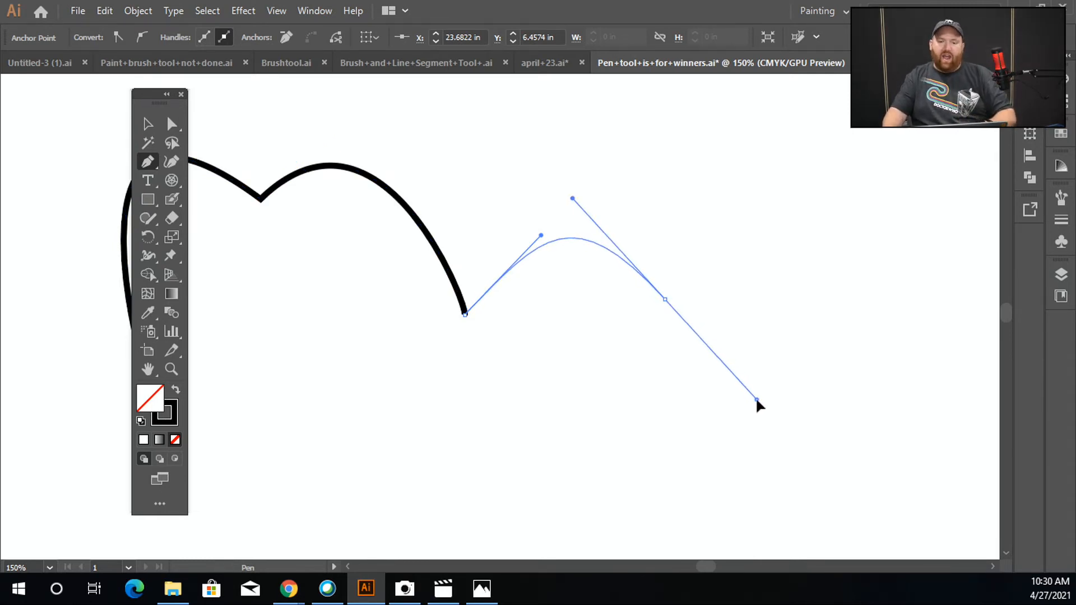
pyautogui.click(665, 299)
pyautogui.moveTo(720, 163)
pyautogui.mouseDown()
pyautogui.moveTo(747, 257)
pyautogui.moveTo(738, 162)
pyautogui.mouseUp()
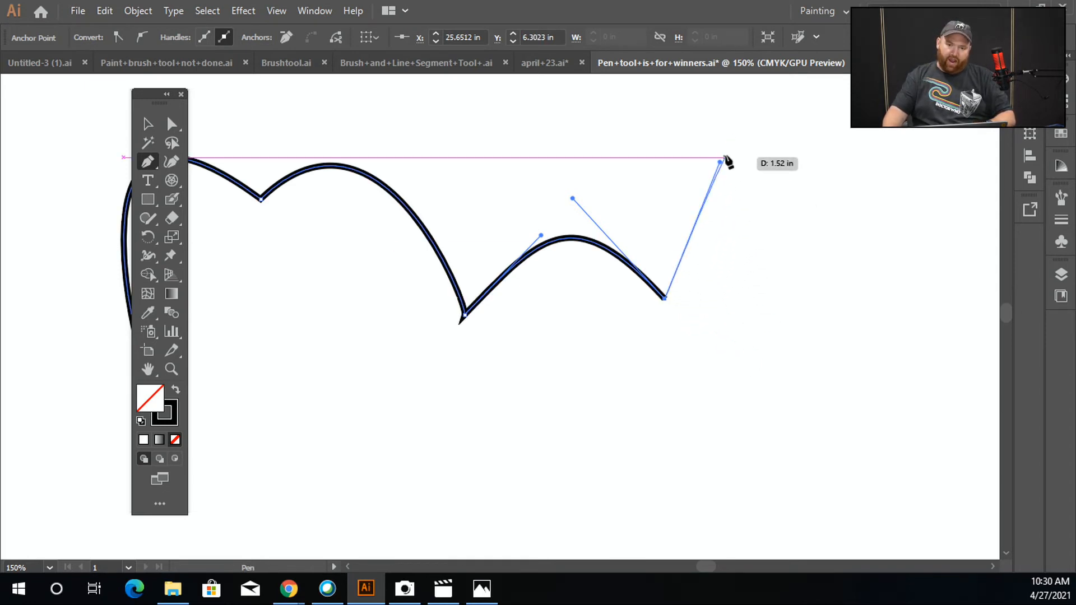
pyautogui.moveTo(844, 280); pyautogui.dragTo(878, 170)
pyautogui.moveTo(932, 317); pyautogui.dragTo(620, 356)
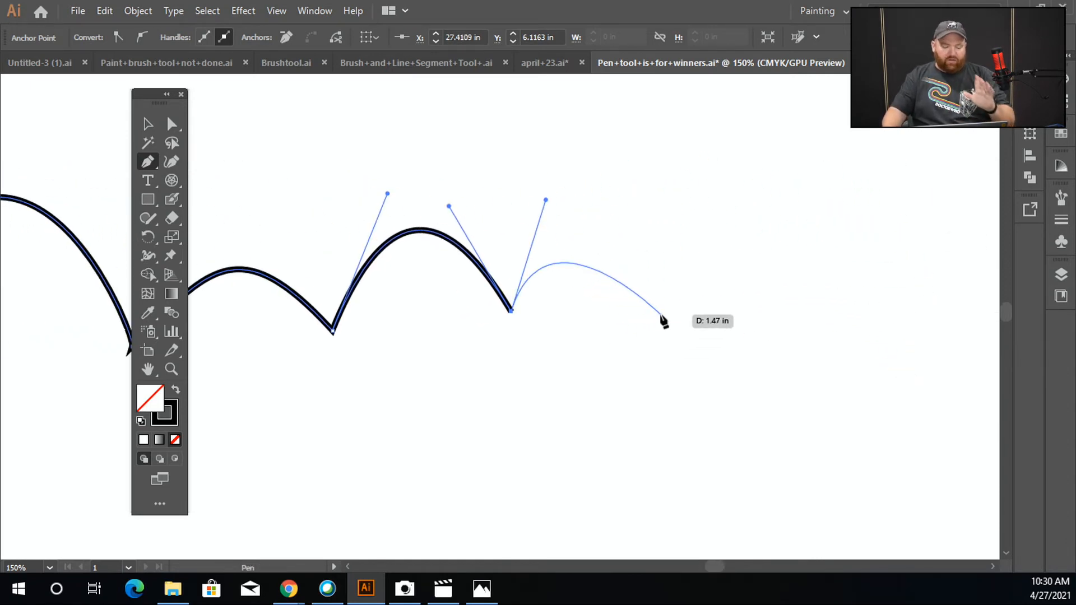
pyautogui.press('alt')
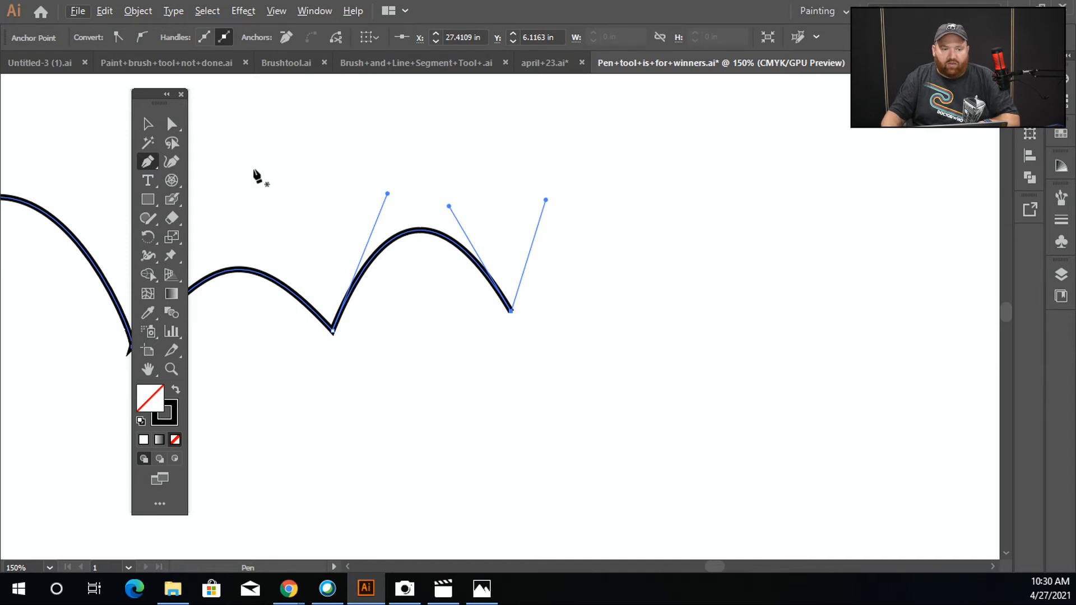
pyautogui.click(149, 123)
pyautogui.click(275, 156)
# Look over the worksheet's curve examples and the Pen tool's flyout of anchor point tools
pyautogui.scroll(-2, 286, 171)
pyautogui.moveTo(294, 221); pyautogui.dragTo(547, 356)
pyautogui.moveTo(407, 320); pyautogui.dragTo(570, 380)
pyautogui.moveTo(468, 359); pyautogui.dragTo(538, 327)
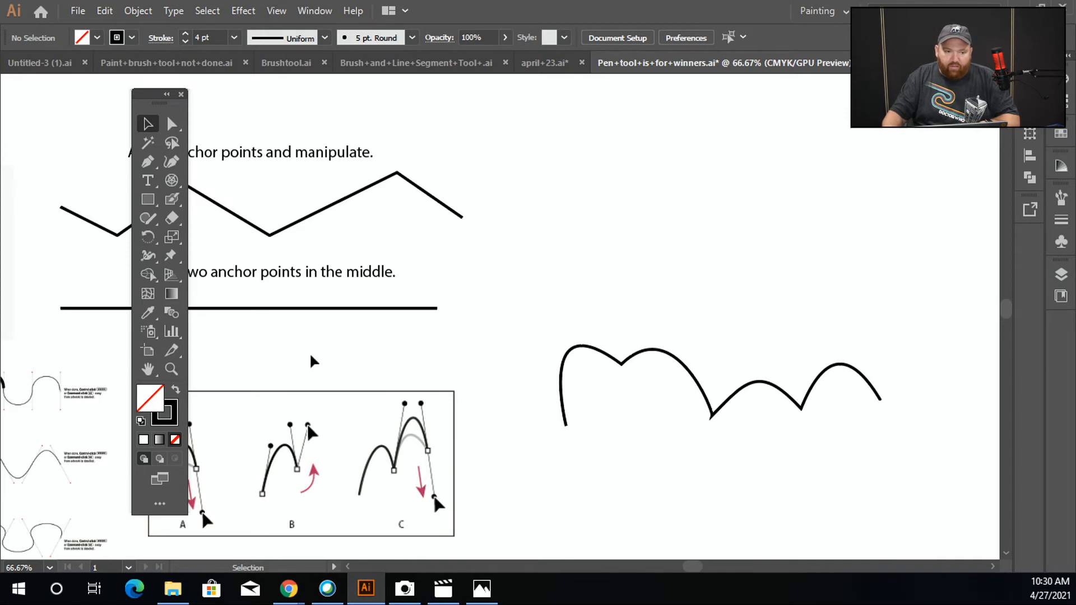
pyautogui.moveTo(393, 453); pyautogui.dragTo(582, 318)
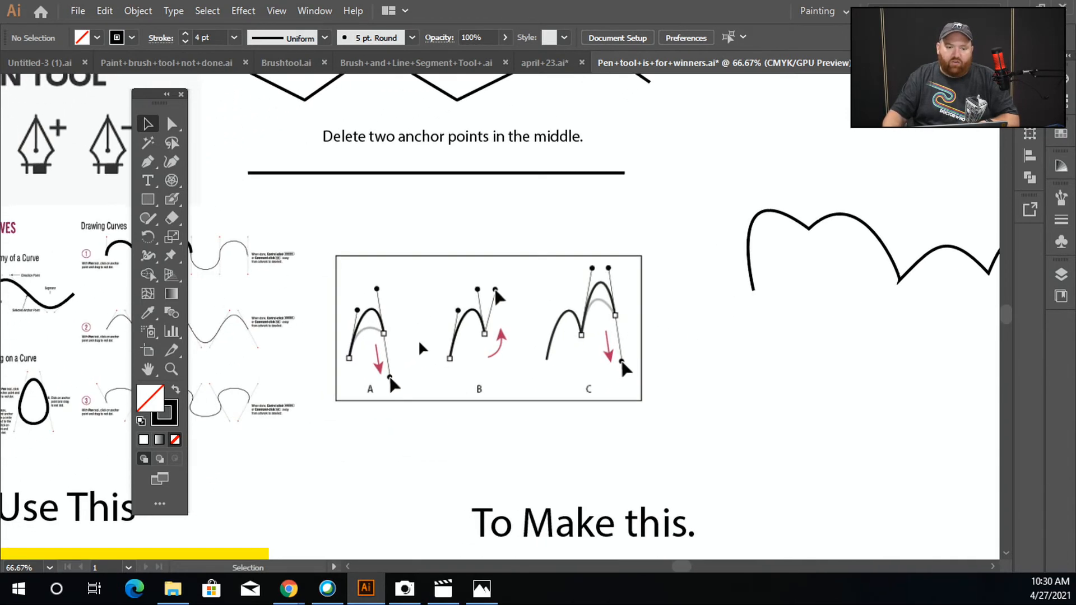
pyautogui.moveTo(477, 267); pyautogui.dragTo(547, 173)
pyautogui.click(149, 163)
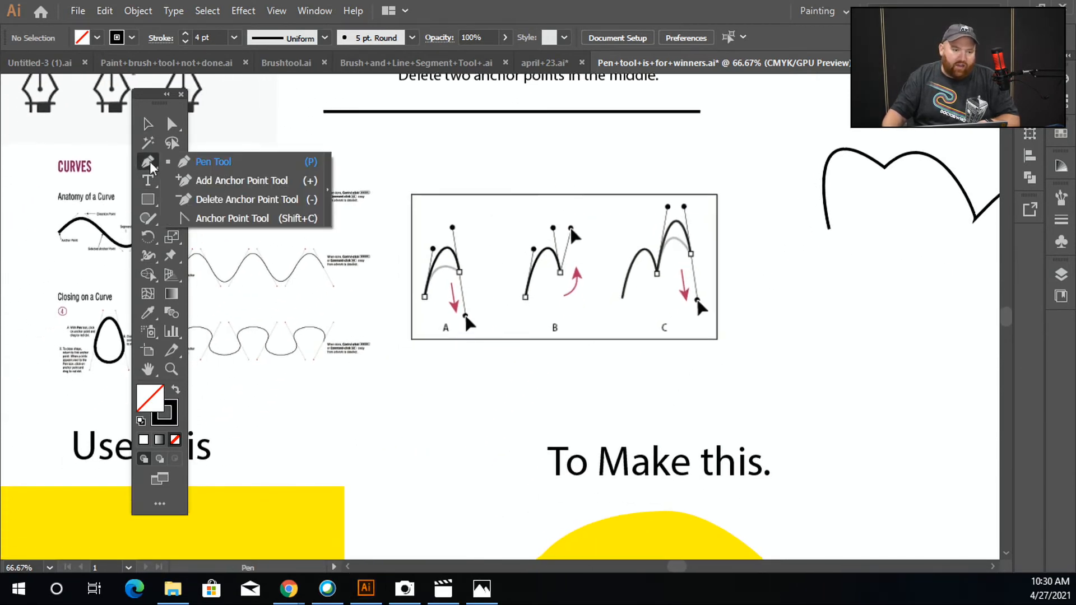
pyautogui.click(249, 218)
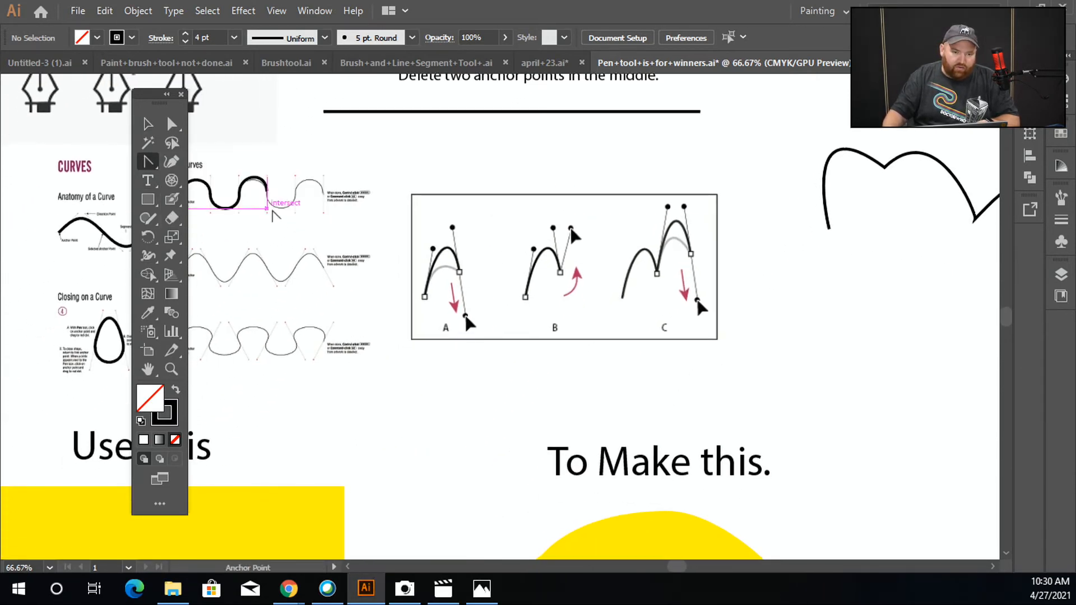
pyautogui.click(148, 124)
pyautogui.moveTo(574, 270); pyautogui.dragTo(234, 148)
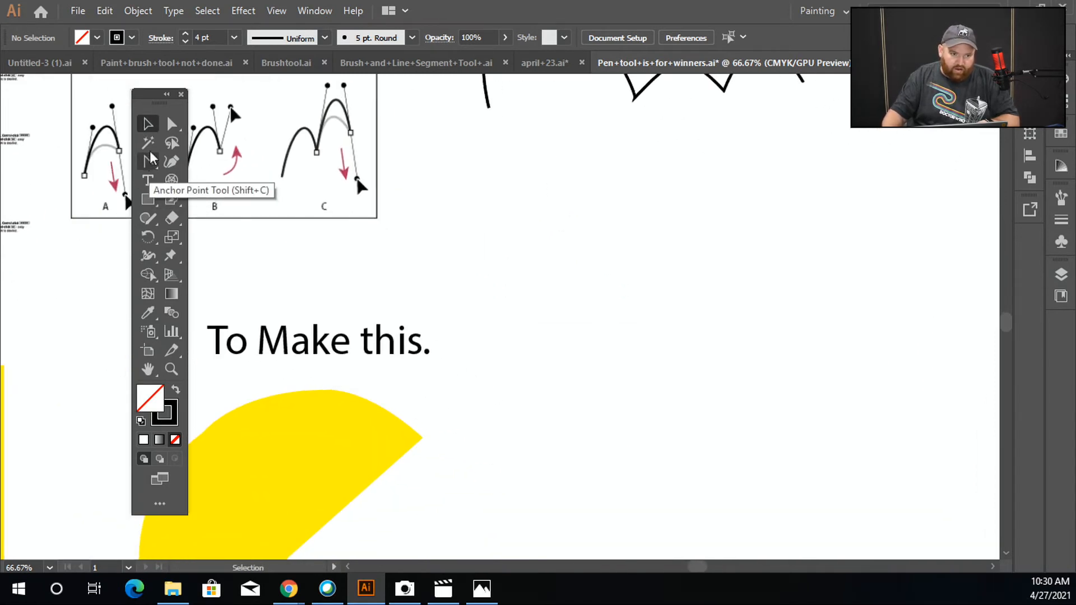
# Draw a peaked line of three corner points with the Pen tool and convert its peak into a smooth curve with the Anchor Point tool
pyautogui.moveTo(150, 164); pyautogui.dragTo(199, 161)
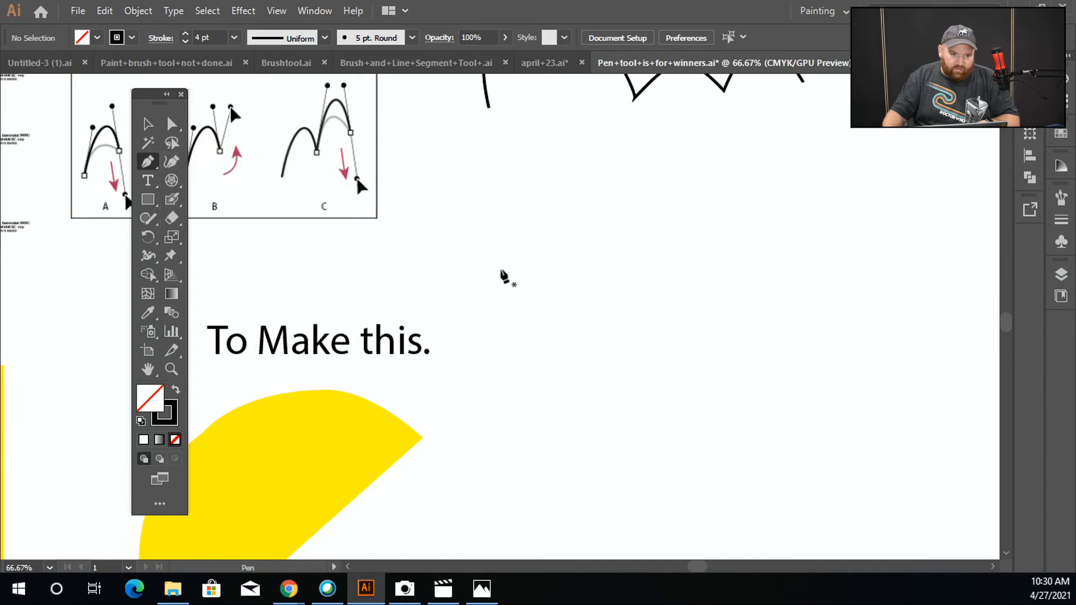
pyautogui.click(491, 295)
pyautogui.click(597, 199)
pyautogui.click(690, 312)
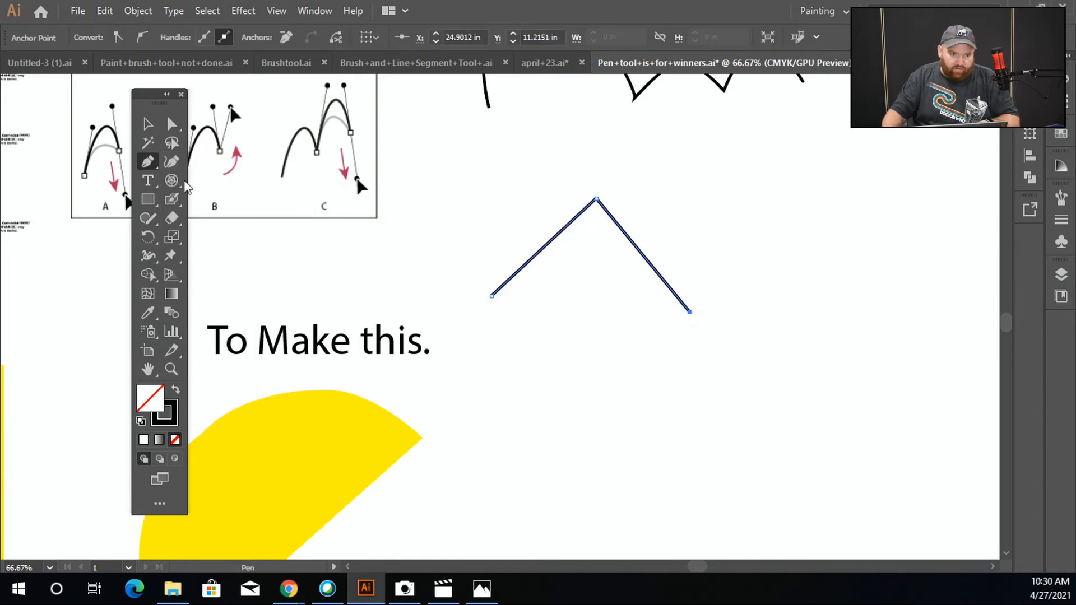
pyautogui.moveTo(147, 169); pyautogui.dragTo(208, 218)
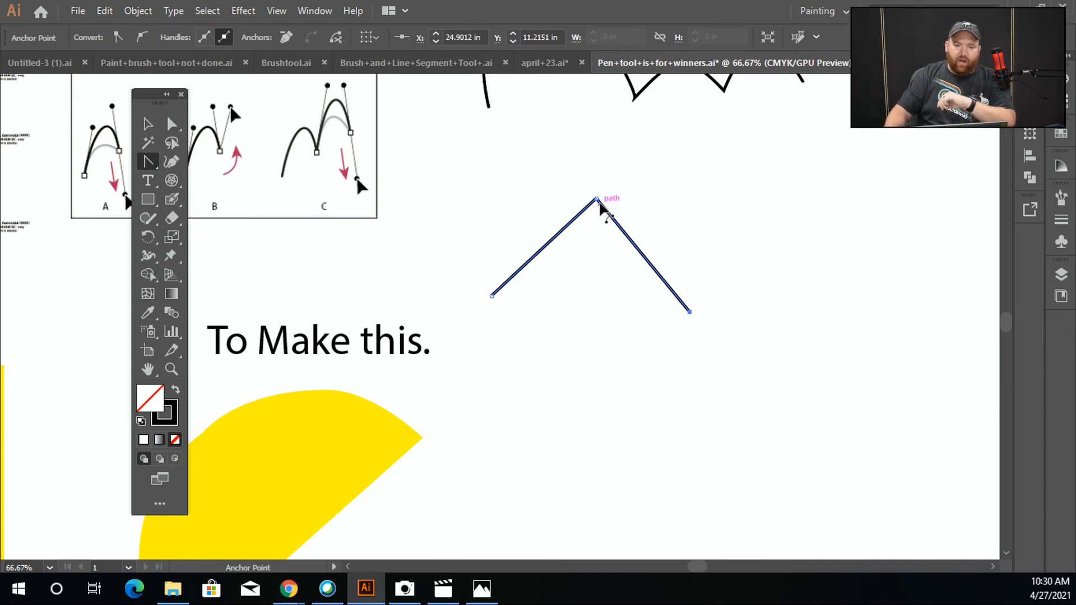
pyautogui.moveTo(597, 199); pyautogui.dragTo(706, 160)
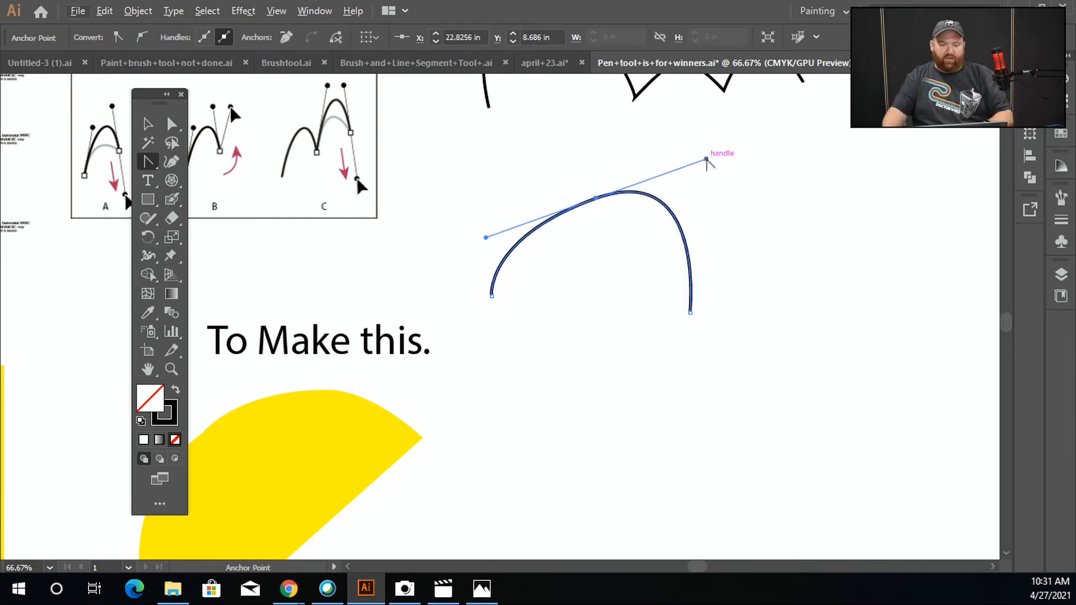
# Raise the arch's direction handle a little further to reshape its curve, then deselect the path
pyautogui.moveTo(707, 159); pyautogui.dragTo(707, 136)
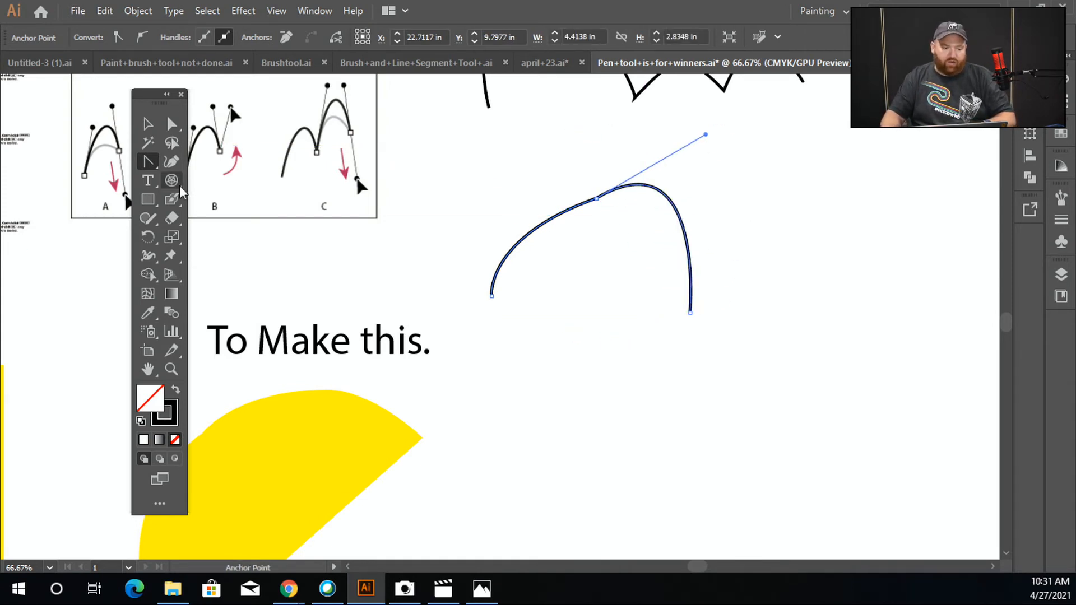
pyautogui.click(147, 123)
pyautogui.click(423, 236)
# Add an anchor point at the middle of each of the yellow square's four sides with the Add Anchor Point tool
pyautogui.scroll(-2, 423, 247)
pyautogui.moveTo(423, 244); pyautogui.dragTo(601, 384)
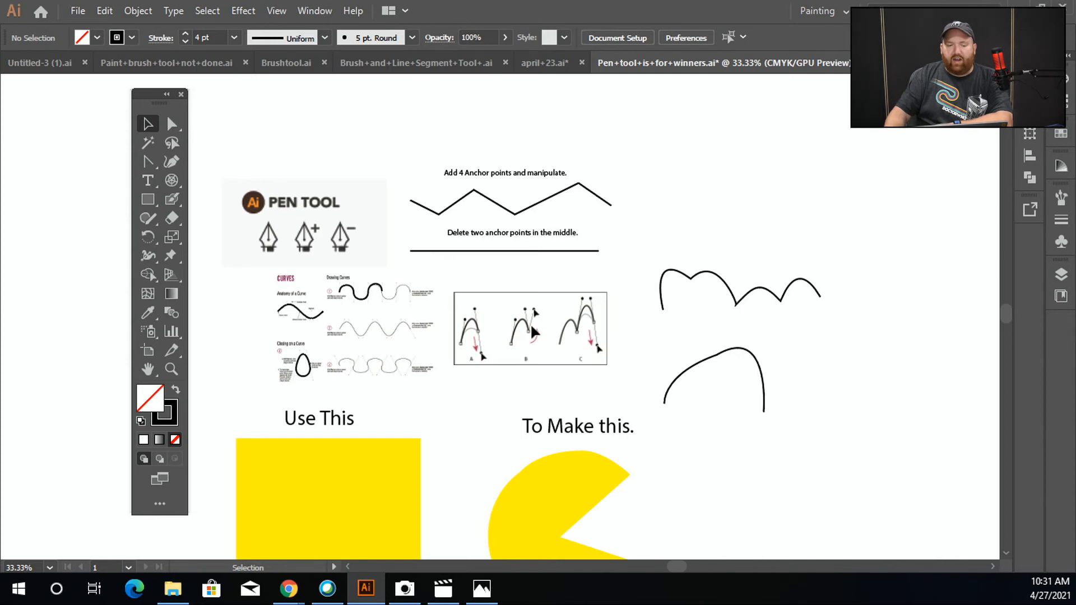
pyautogui.moveTo(150, 163)
pyautogui.mouseDown()
pyautogui.moveTo(230, 217)
pyautogui.moveTo(144, 163)
pyautogui.mouseUp()
pyautogui.press('v')
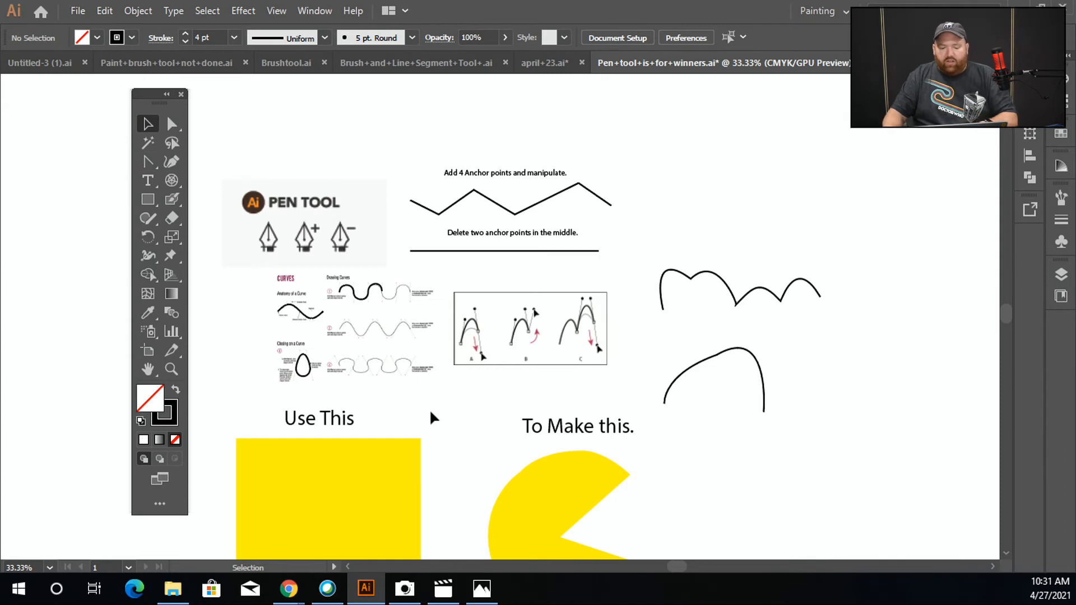
pyautogui.moveTo(417, 436); pyautogui.dragTo(427, 318)
pyautogui.click(451, 338)
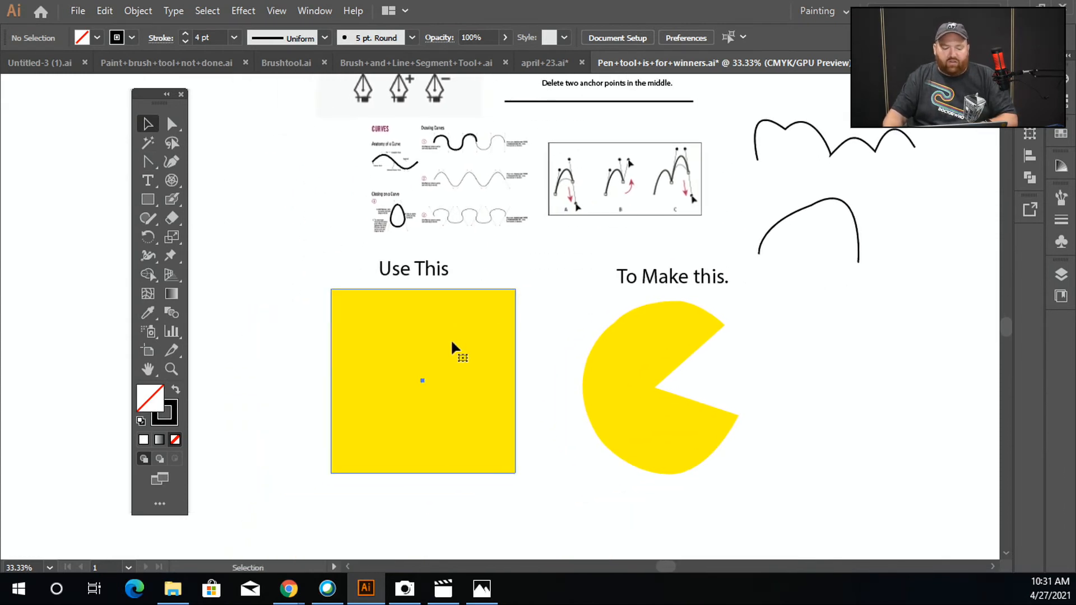
pyautogui.scroll(1, 370, 336)
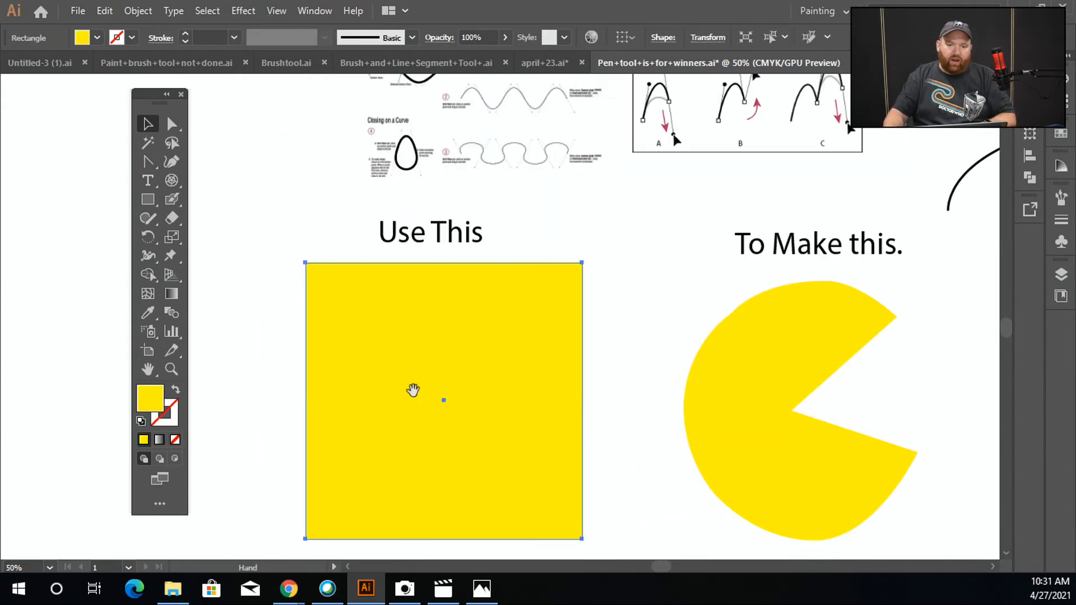
pyautogui.moveTo(413, 389); pyautogui.dragTo(348, 315)
pyautogui.moveTo(656, 393); pyautogui.dragTo(620, 371)
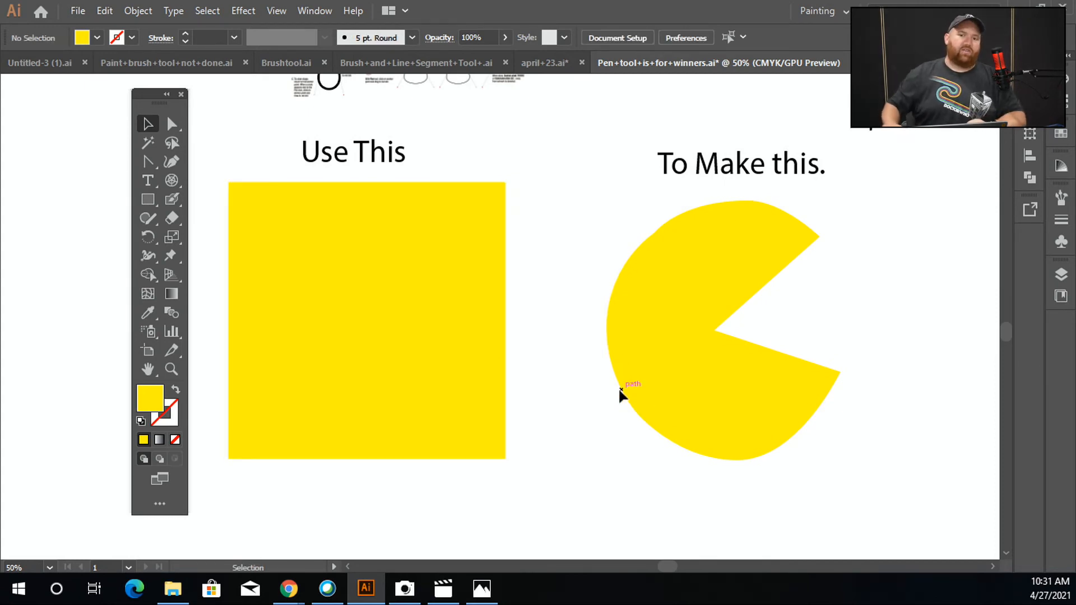
pyautogui.click(396, 274)
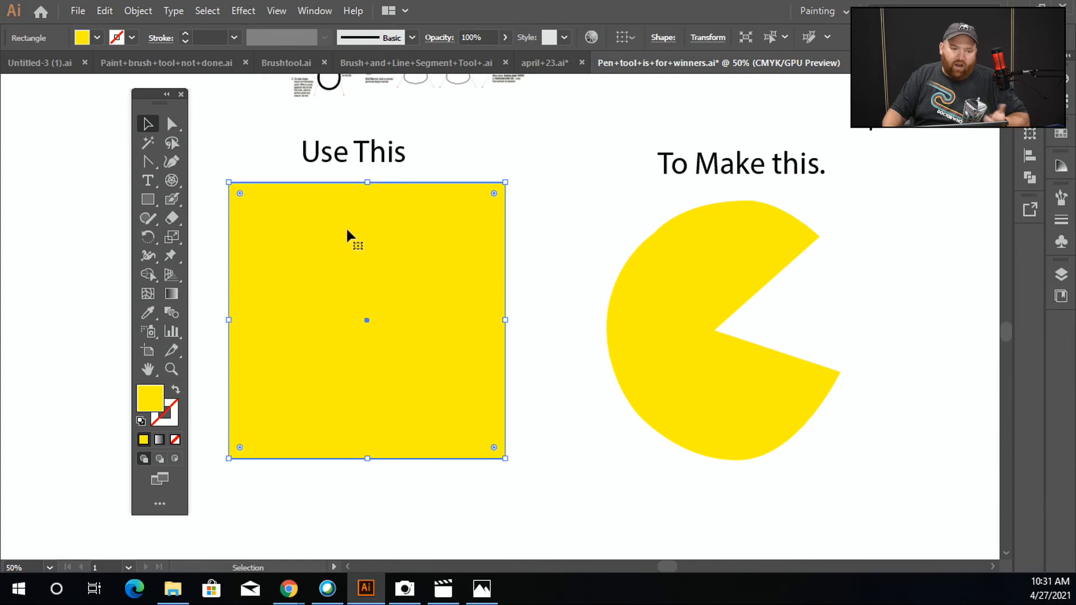
pyautogui.click(172, 124)
pyautogui.click(228, 182)
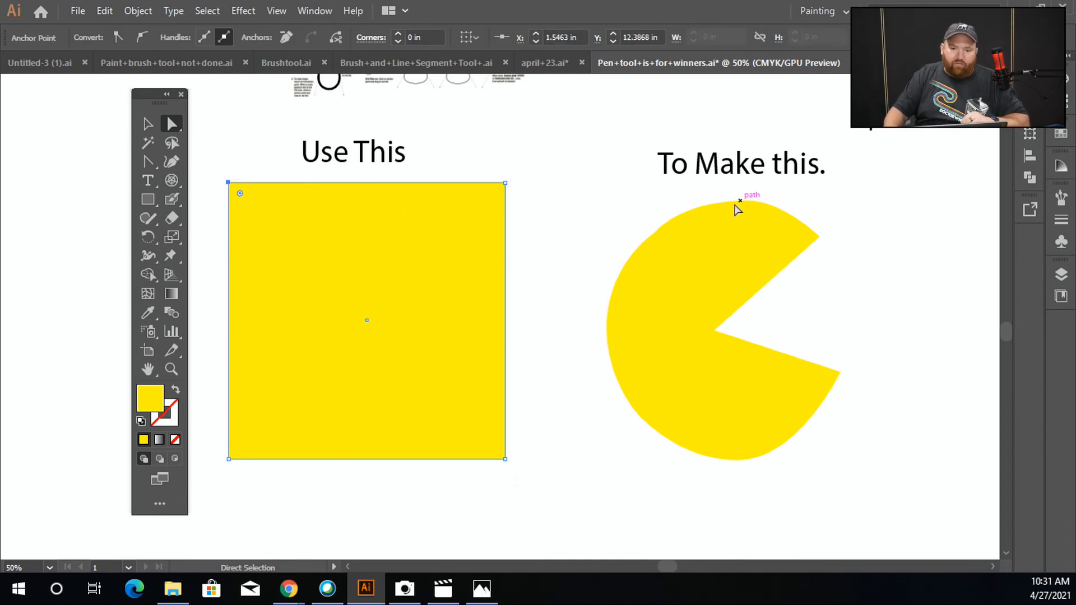
pyautogui.click(151, 163)
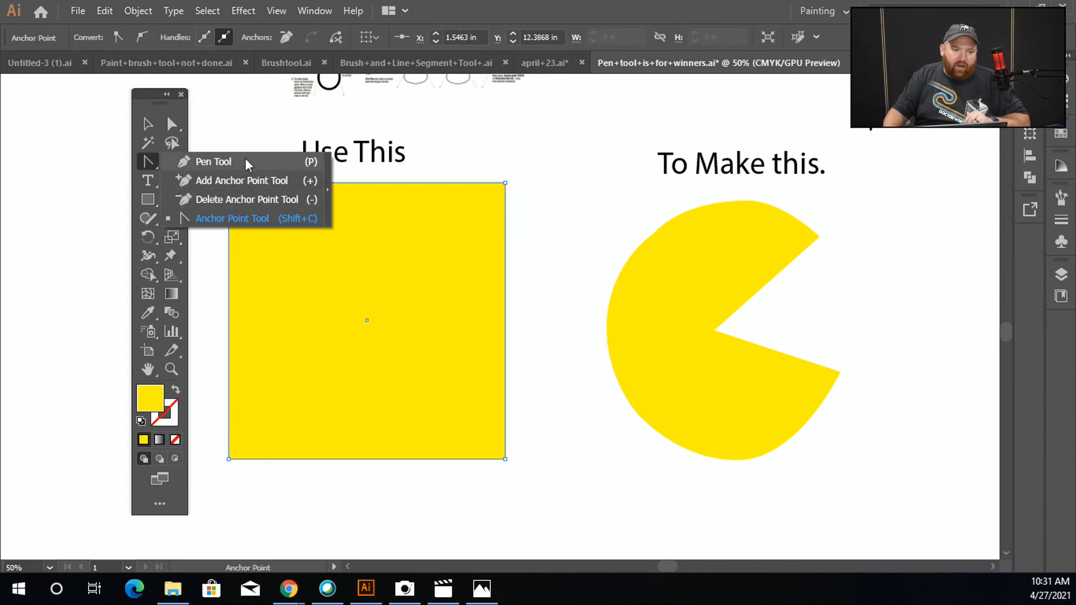
pyautogui.click(244, 180)
pyautogui.click(360, 183)
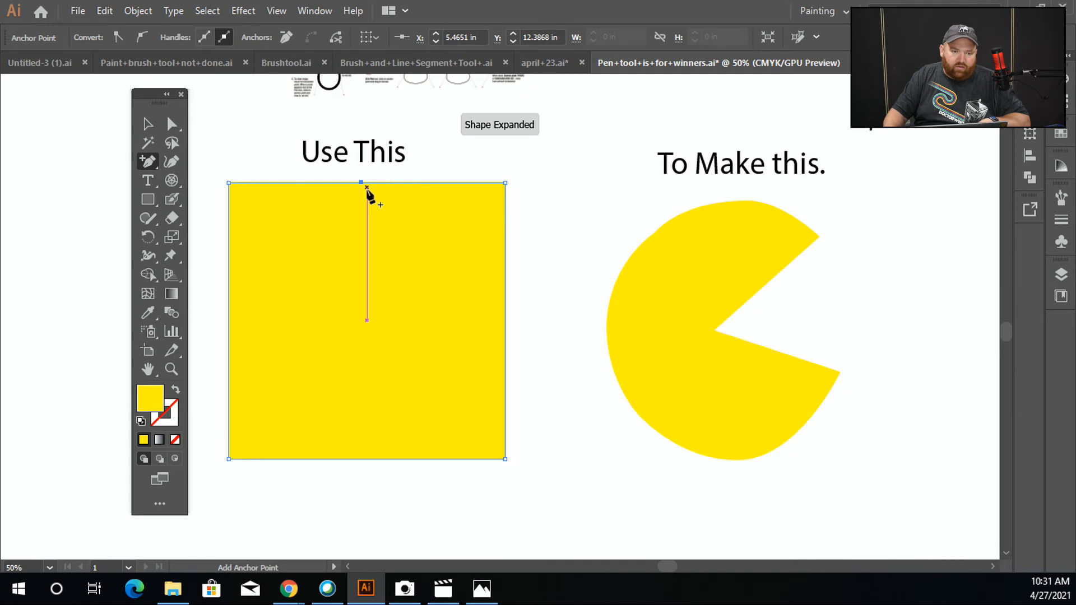
pyautogui.click(499, 328)
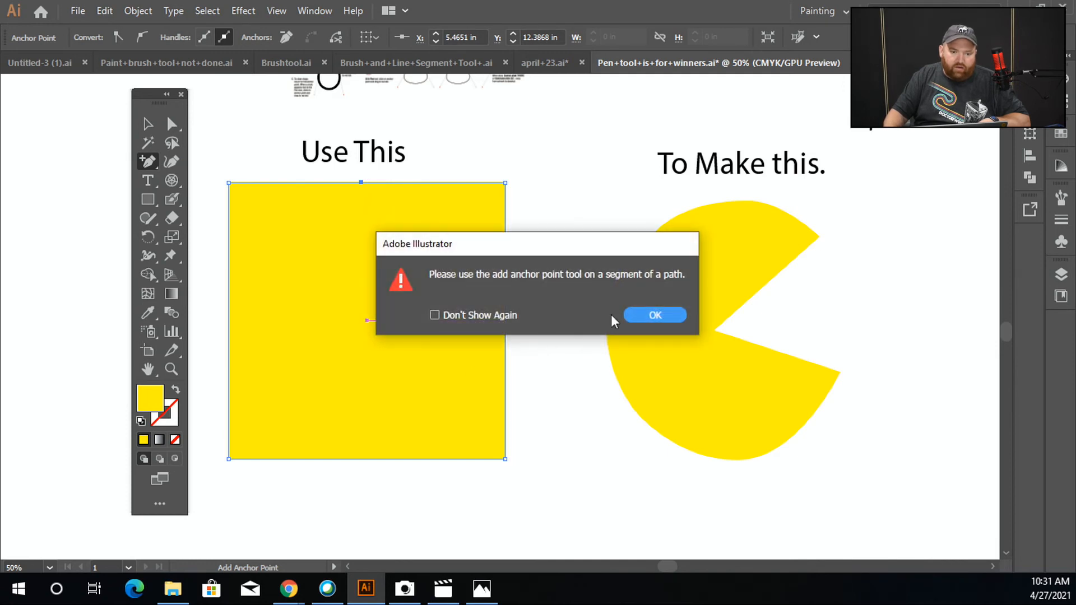
pyautogui.click(640, 315)
pyautogui.click(505, 314)
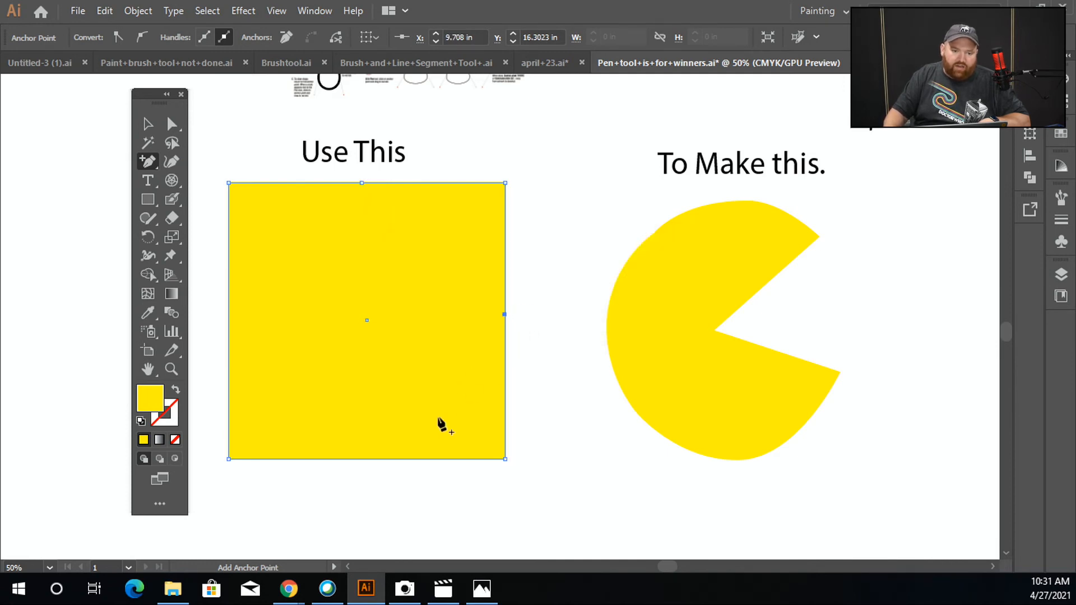
pyautogui.click(367, 459)
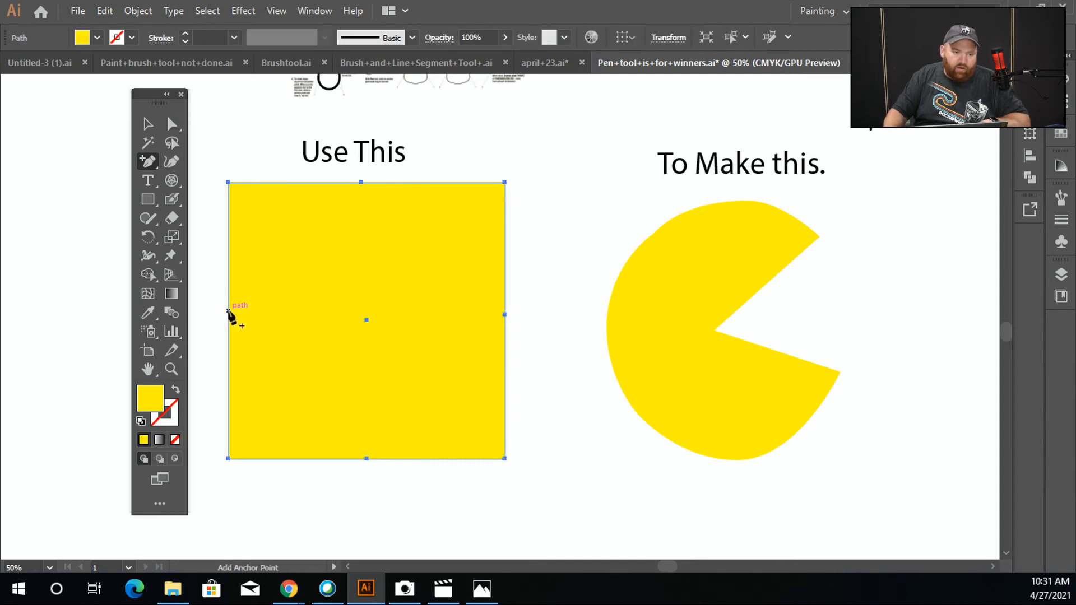
pyautogui.click(228, 314)
# Push the right side's middle anchor inward toward the centre to cut the mouth into the square
pyautogui.click(171, 124)
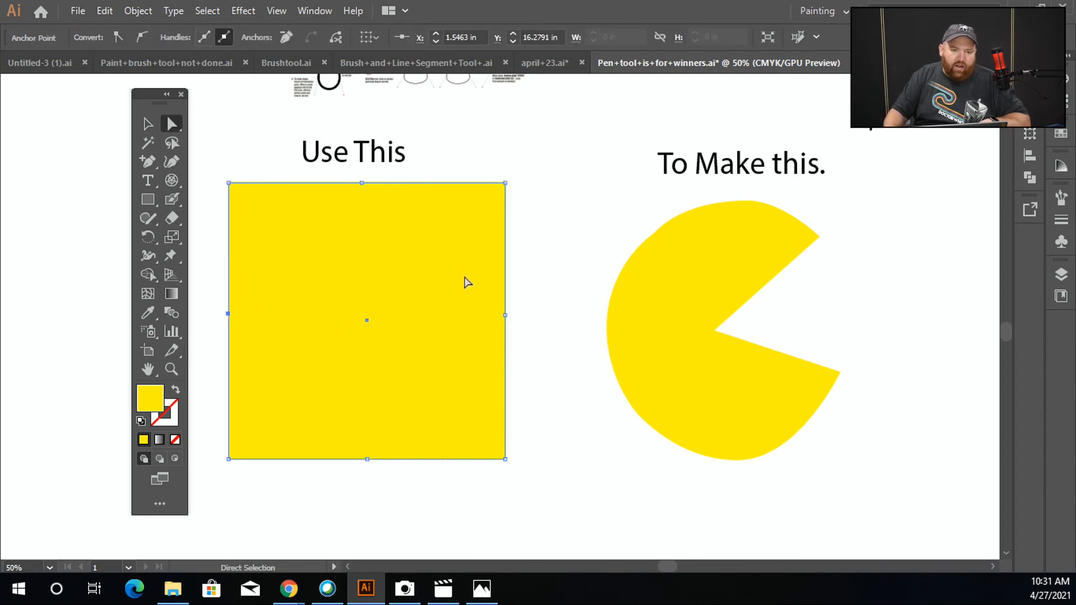
pyautogui.moveTo(505, 315); pyautogui.dragTo(408, 320)
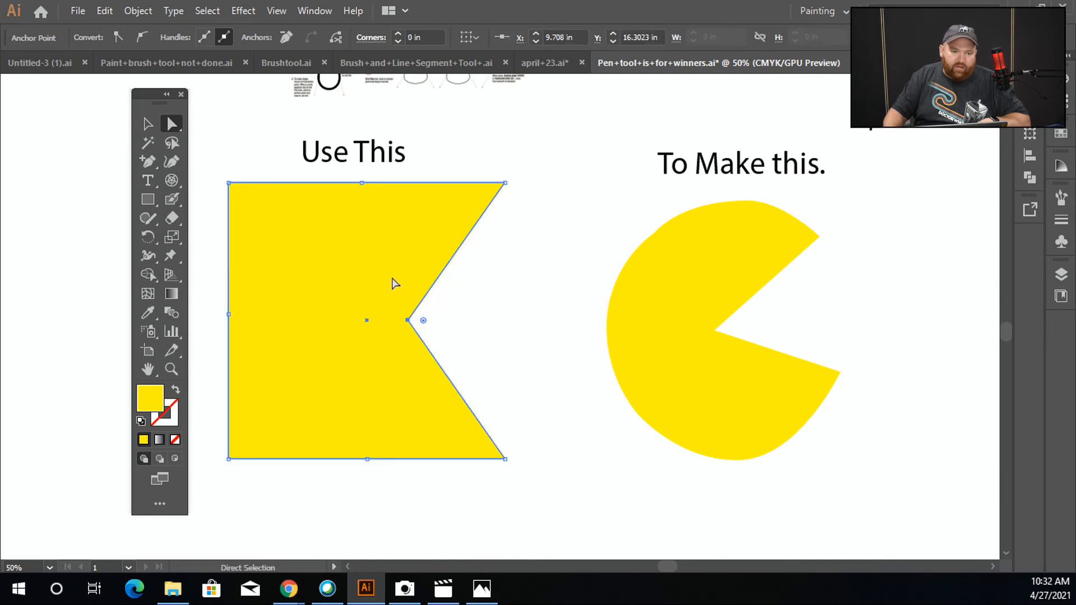
# Pull the left, bottom and top middle anchors outward beyond the square's edges
pyautogui.click(361, 184)
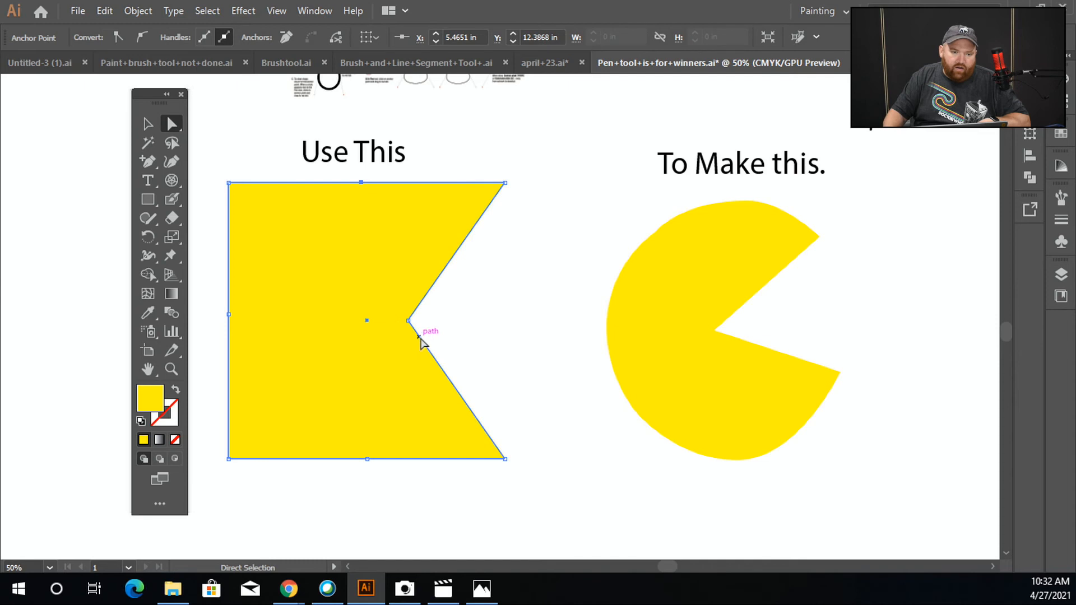
pyautogui.moveTo(228, 319); pyautogui.dragTo(200, 315)
pyautogui.hotkey('ctrl', 'z')
pyautogui.moveTo(367, 459); pyautogui.dragTo(369, 482)
pyautogui.moveTo(364, 183); pyautogui.dragTo(364, 155)
# Convert the left, bottom and top middle anchors into smooth curve points with the Anchor Point tool
pyautogui.moveTo(150, 163); pyautogui.dragTo(220, 218)
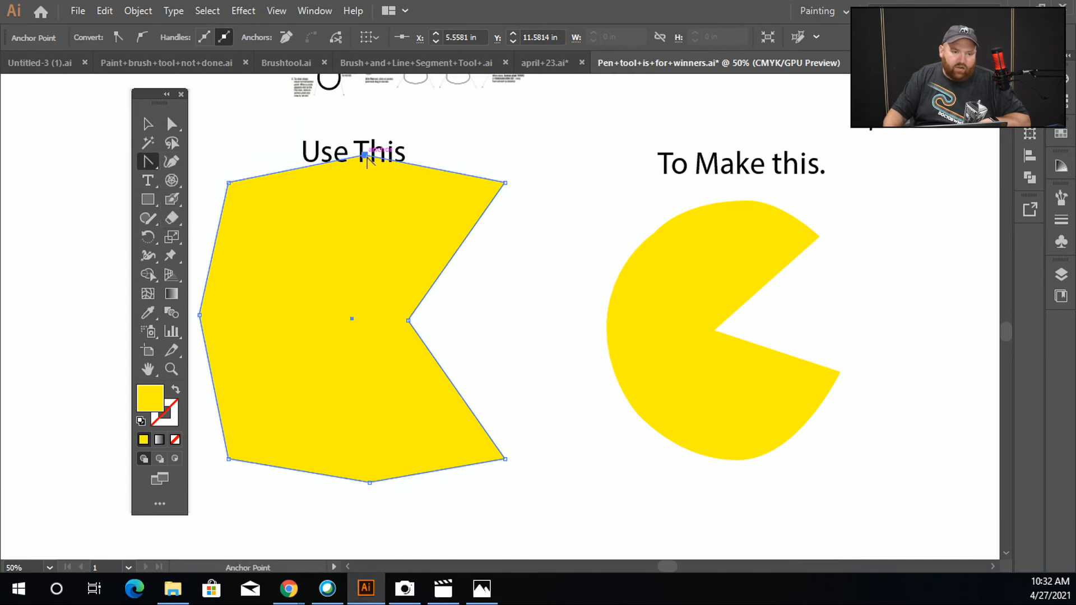
pyautogui.press('space')
pyautogui.moveTo(299, 348); pyautogui.dragTo(391, 334)
pyautogui.moveTo(292, 299); pyautogui.dragTo(292, 219)
pyautogui.moveTo(467, 465); pyautogui.dragTo(371, 466)
pyautogui.moveTo(459, 140); pyautogui.dragTo(549, 134)
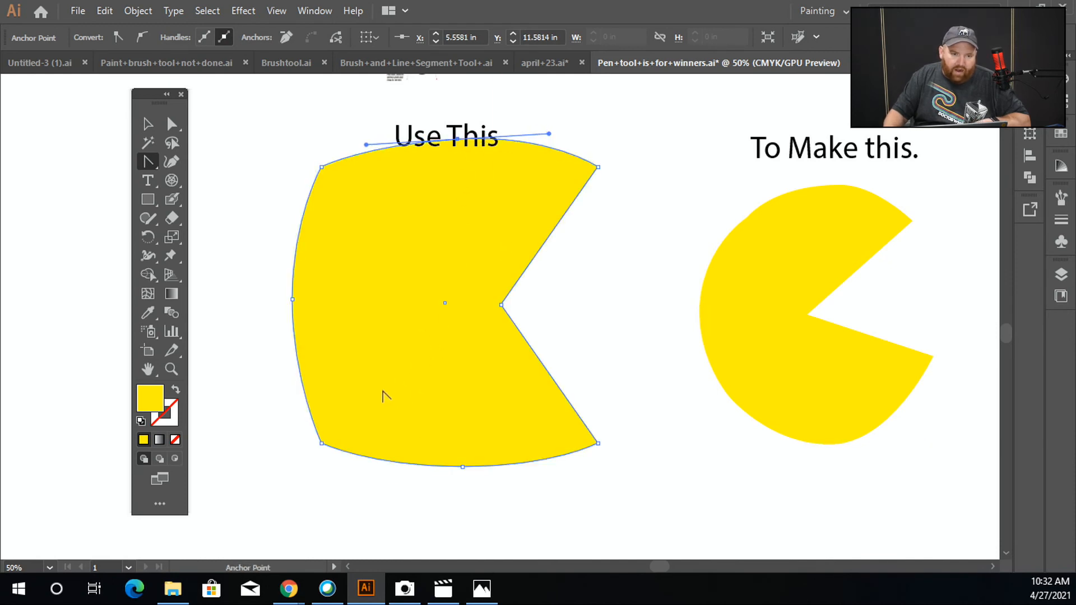
# Move the left, bottom and lower-left anchors outward and shift the mouth point to round out the shape
pyautogui.click(171, 123)
pyautogui.moveTo(293, 300); pyautogui.dragTo(223, 303)
pyautogui.moveTo(501, 305); pyautogui.dragTo(525, 296)
pyautogui.moveTo(469, 467); pyautogui.dragTo(450, 494)
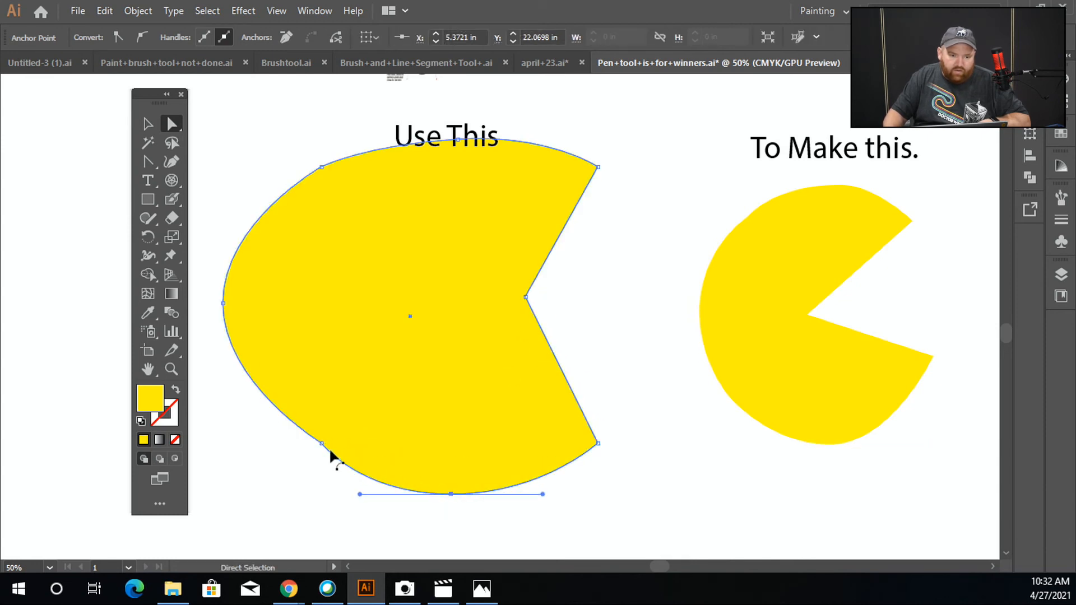
pyautogui.moveTo(321, 444); pyautogui.dragTo(295, 451)
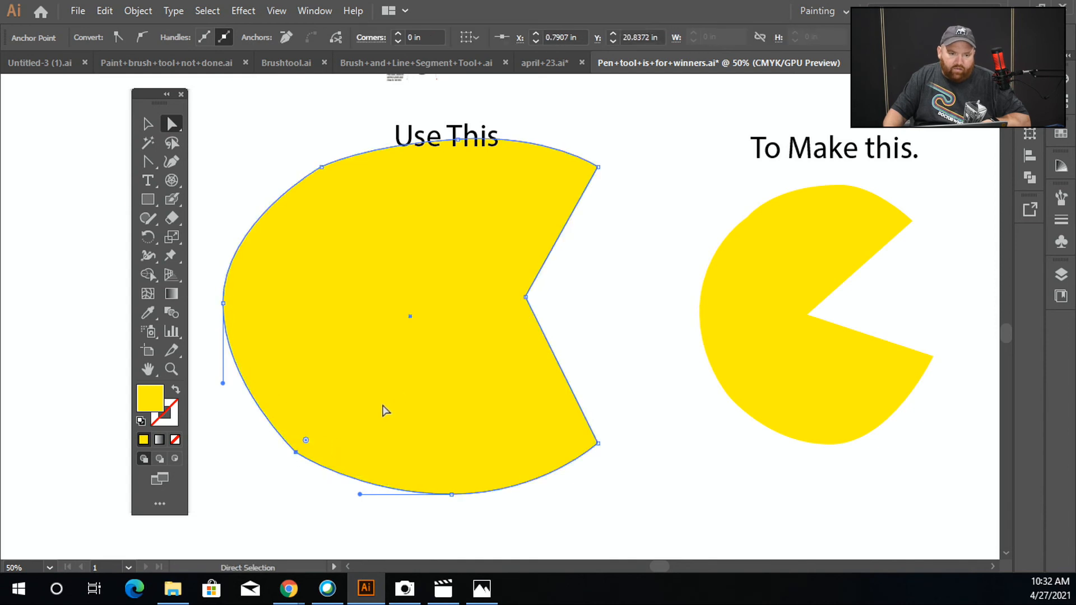
pyautogui.moveTo(526, 301); pyautogui.dragTo(469, 356)
# Nudge the top anchor and the mouth point to refine the Pac-Man outline
pyautogui.press('space')
pyautogui.moveTo(572, 396); pyautogui.dragTo(533, 341)
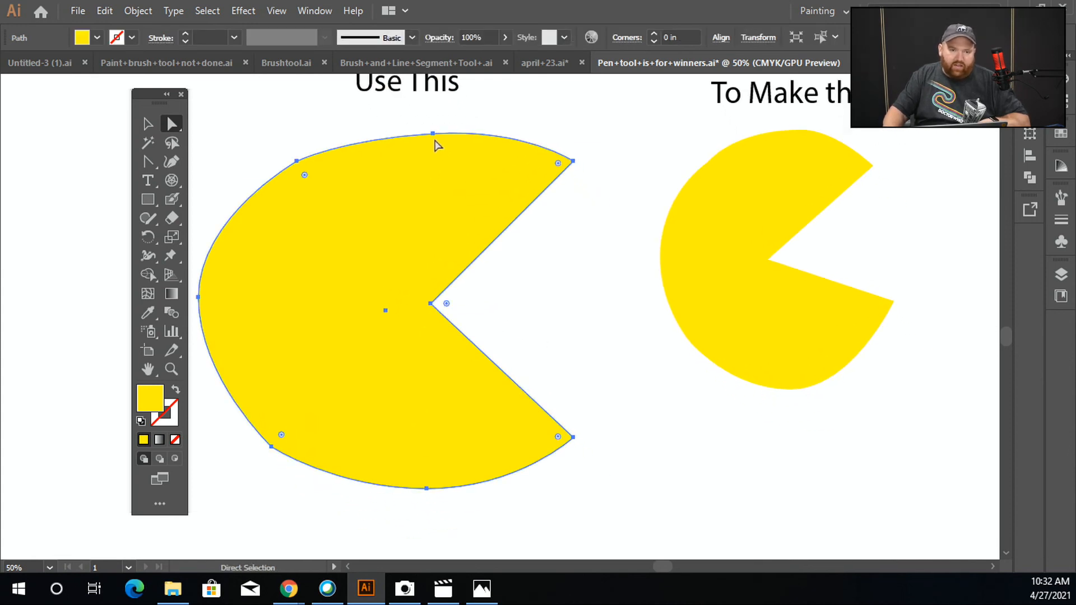
pyautogui.moveTo(434, 139); pyautogui.dragTo(406, 128)
pyautogui.click(418, 134)
pyautogui.moveTo(424, 302); pyautogui.dragTo(443, 293)
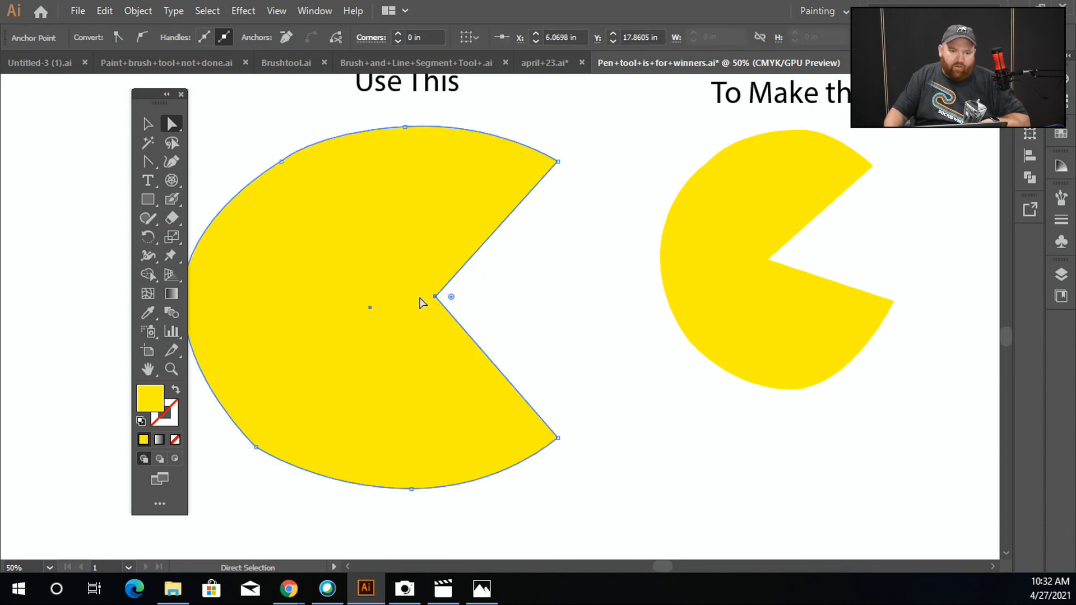
# Reposition the finished Pac-Man shape under the 'Use This' label
pyautogui.click(148, 123)
pyautogui.moveTo(404, 254); pyautogui.dragTo(429, 275)
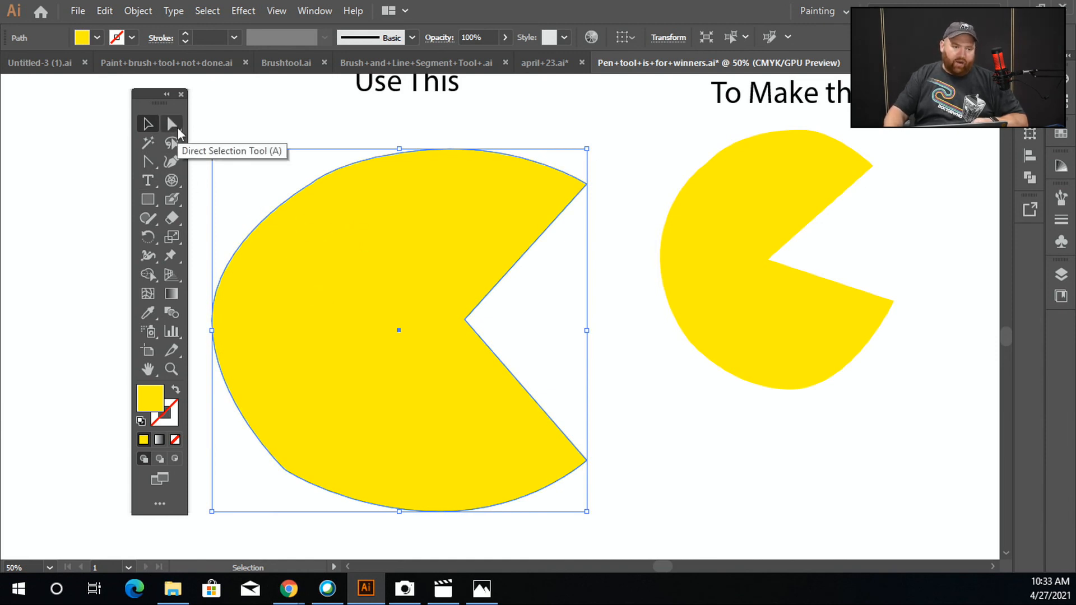
pyautogui.click(150, 166)
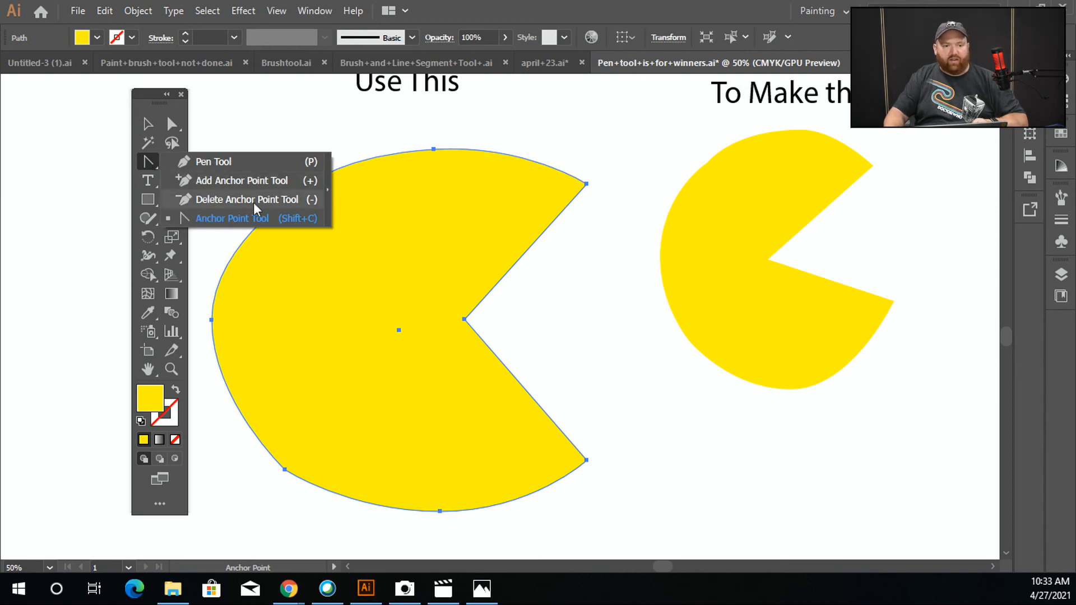
pyautogui.click(148, 124)
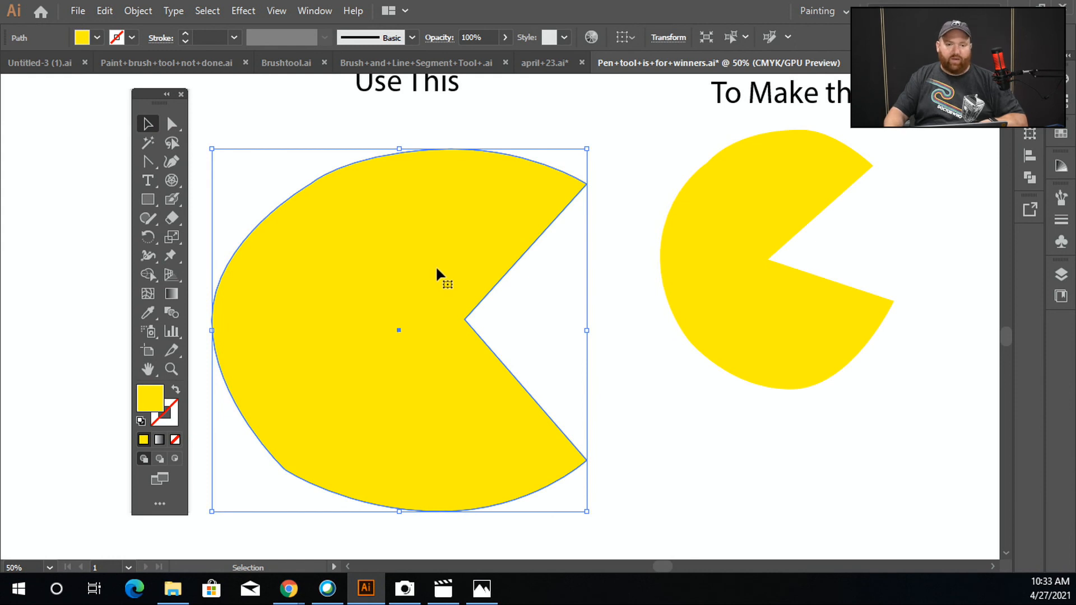
pyautogui.scroll(-1, 436, 264)
pyautogui.moveTo(445, 279); pyautogui.dragTo(407, 321)
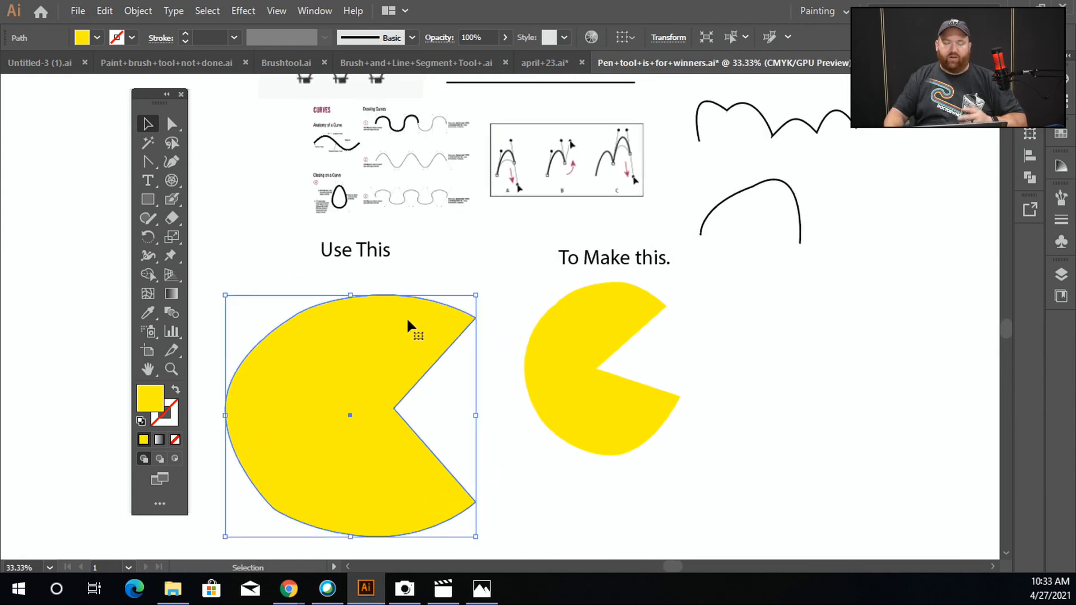